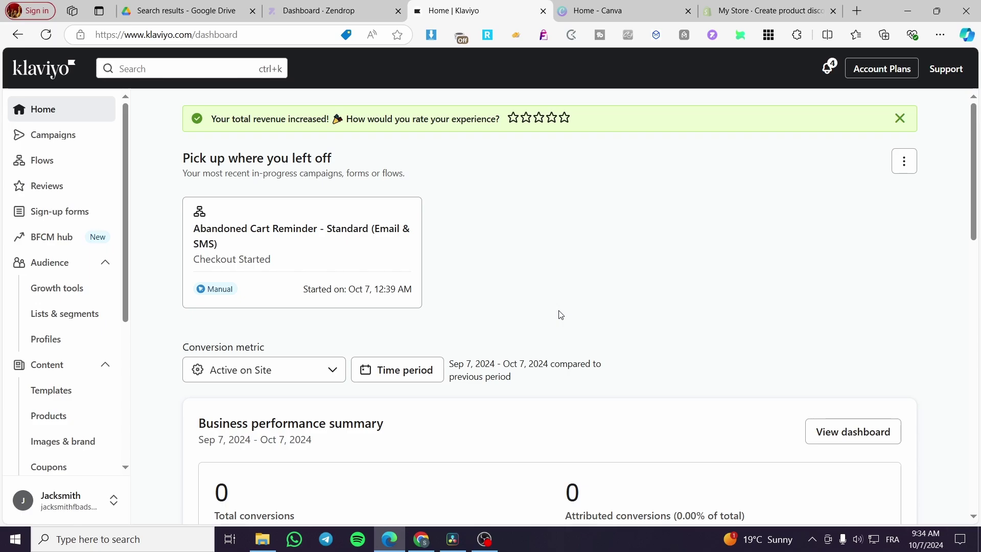
{"action": "left_click", "coordinate": [618, 10]}
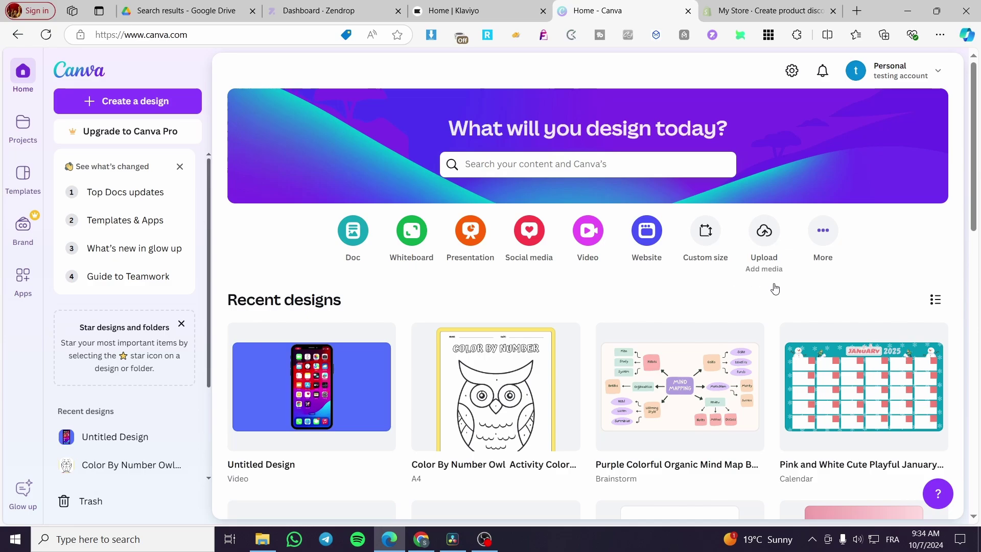
{"action": "scroll", "coordinate": [843, 304], "scroll_direction": "down", "scroll_amount": 3}
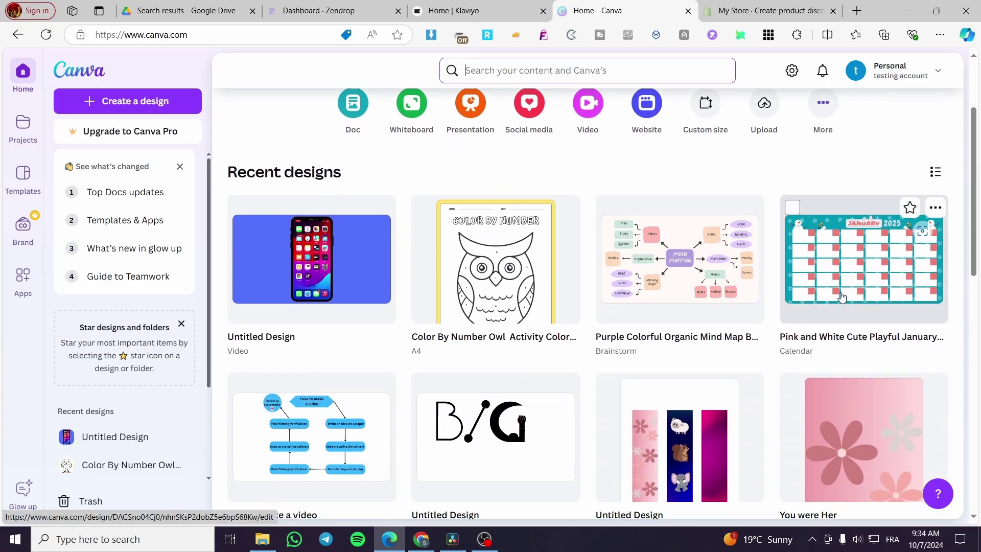
{"action": "scroll", "coordinate": [842, 296], "scroll_direction": "up", "scroll_amount": 3}
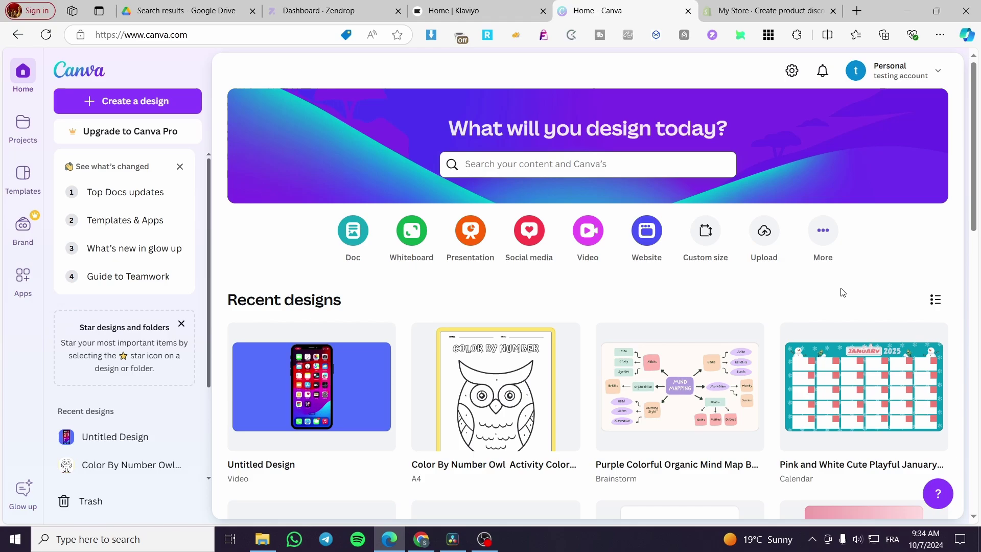
{"action": "key", "text": "ctrl+Page_Up"}
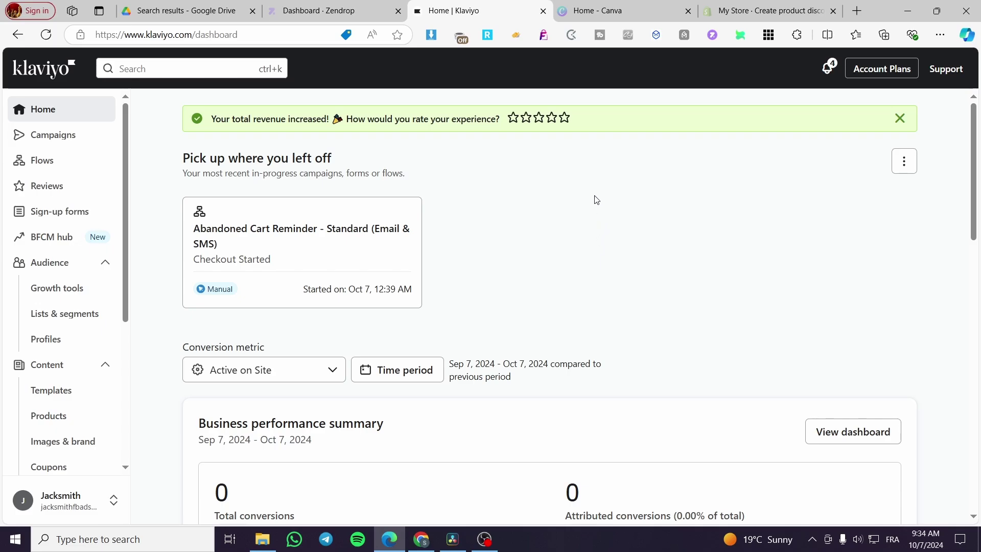
Switch to Canva and create a blank custom-size design of 1280 × 720 px
{"action": "left_click", "coordinate": [576, 14]}
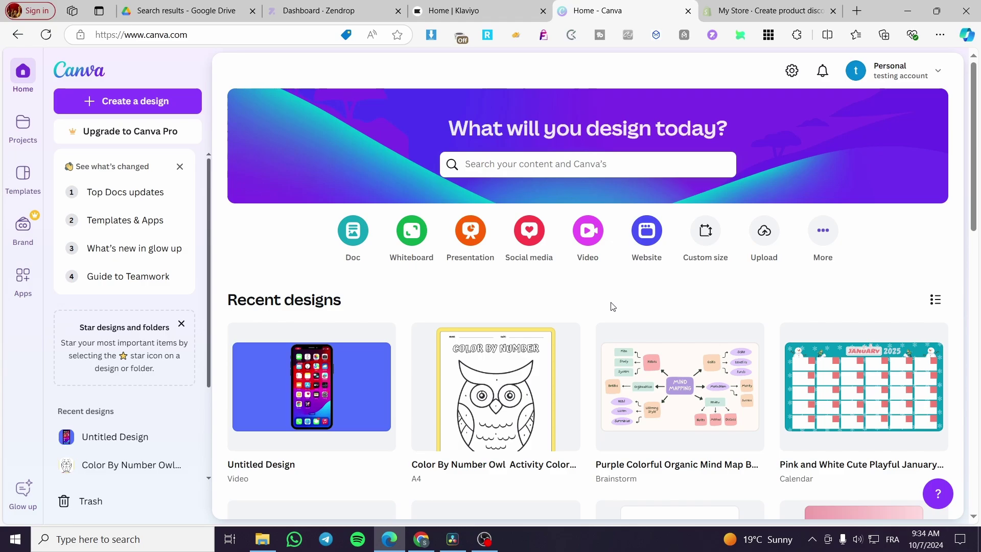
{"action": "left_click", "coordinate": [705, 231]}
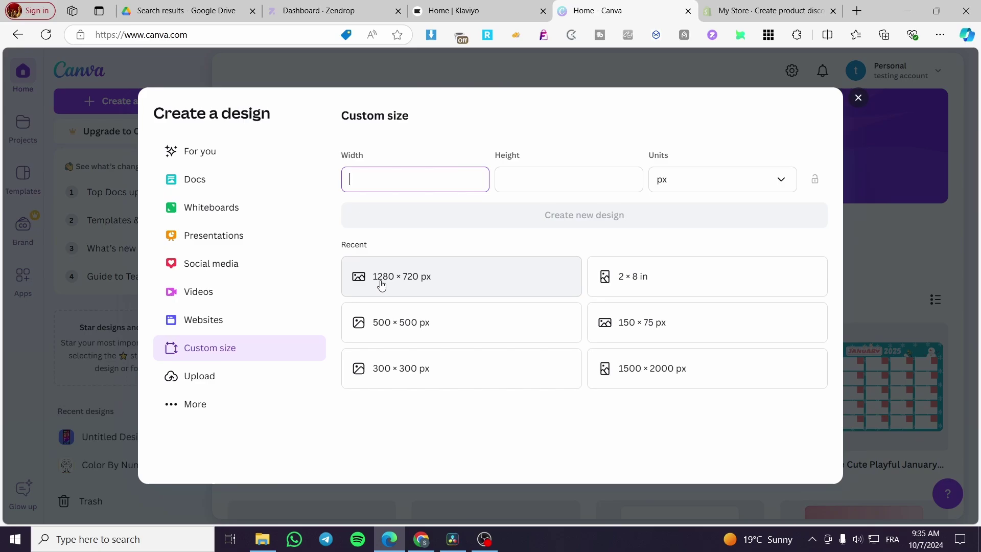
{"action": "left_click", "coordinate": [381, 284]}
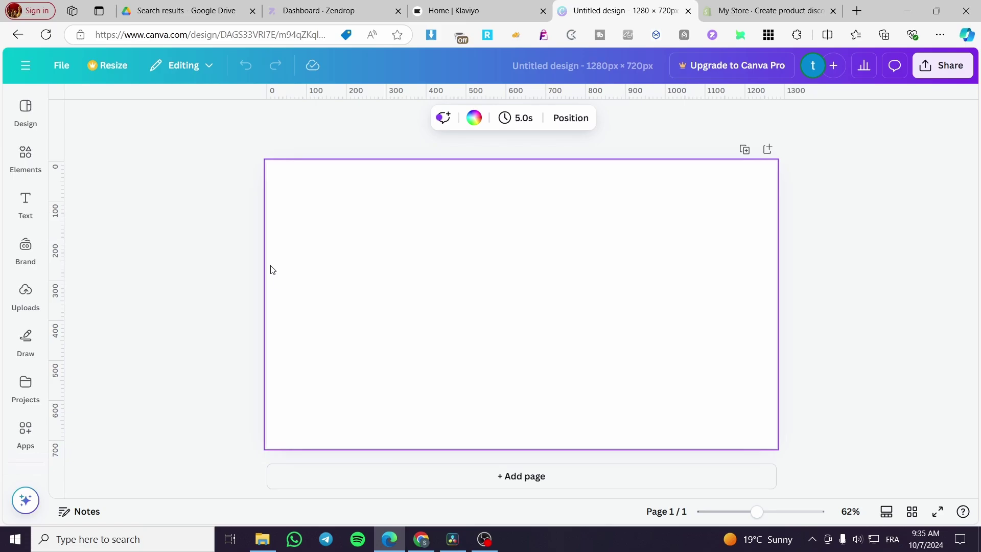
Add the uploaded 18.7-second video of the woman sitting behind plants to the blank page
{"action": "left_click", "coordinate": [26, 290]}
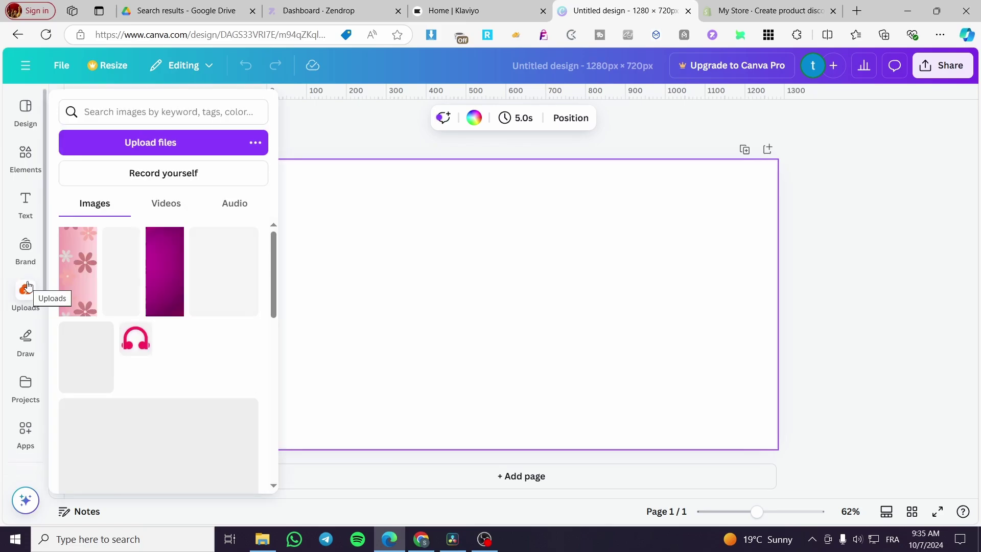
{"action": "left_click", "coordinate": [172, 205]}
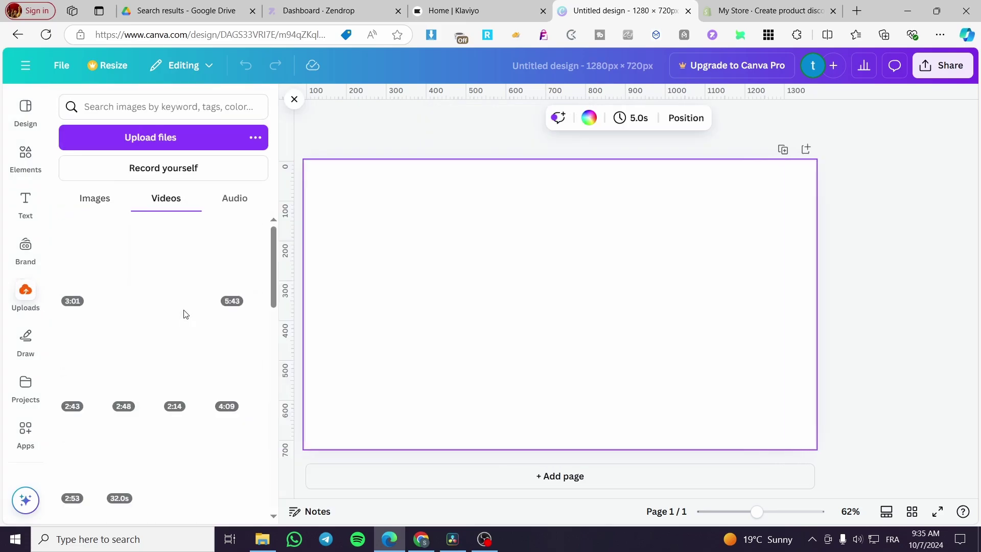
{"action": "scroll", "coordinate": [184, 313], "scroll_direction": "down", "scroll_amount": 5}
{"action": "scroll", "coordinate": [185, 315], "scroll_direction": "down", "scroll_amount": 3}
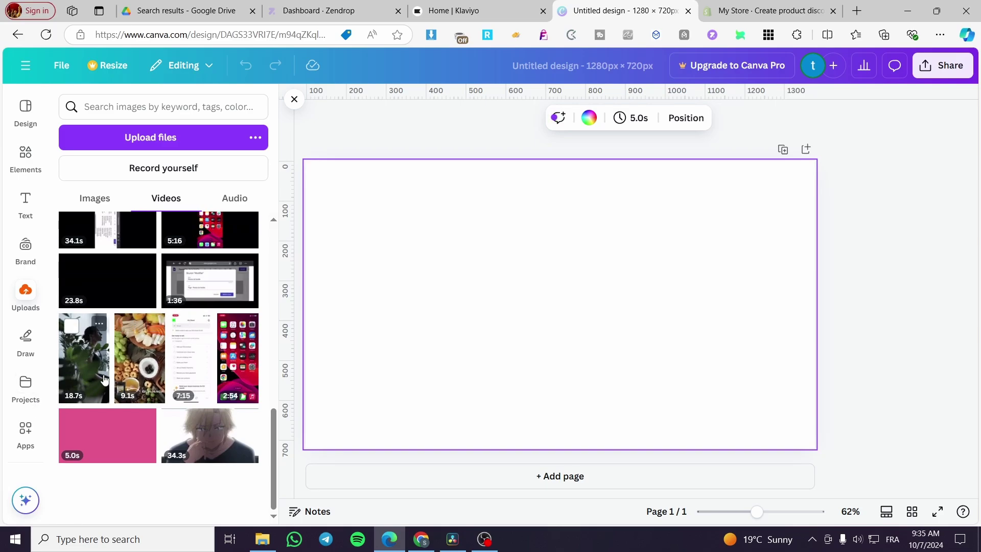
{"action": "left_click", "coordinate": [87, 368]}
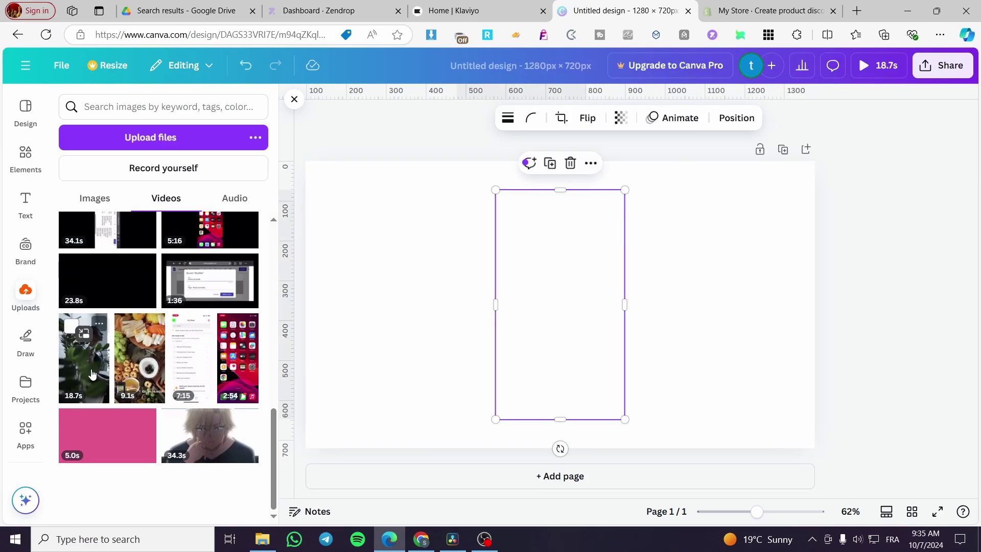
{"action": "left_click", "coordinate": [326, 135]}
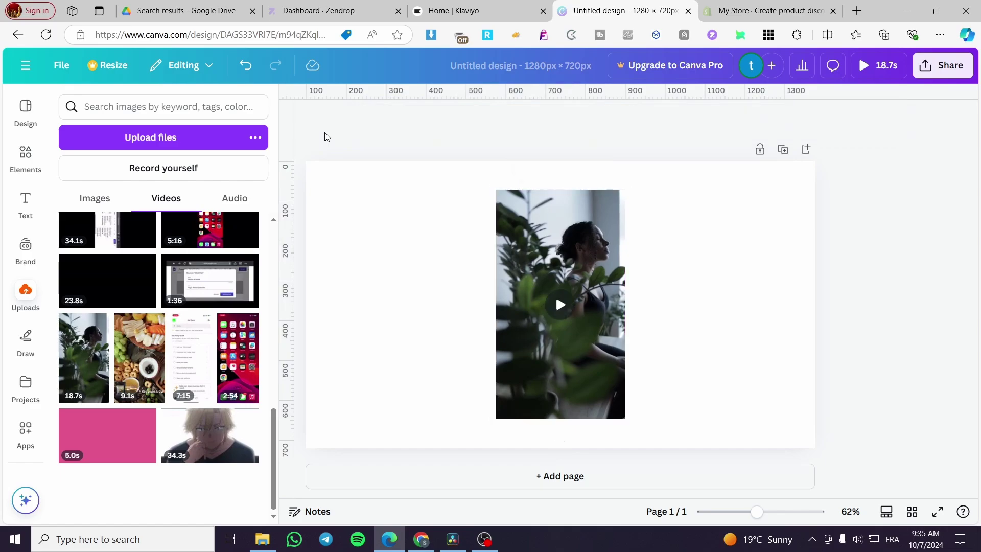
{"action": "left_click", "coordinate": [344, 477]}
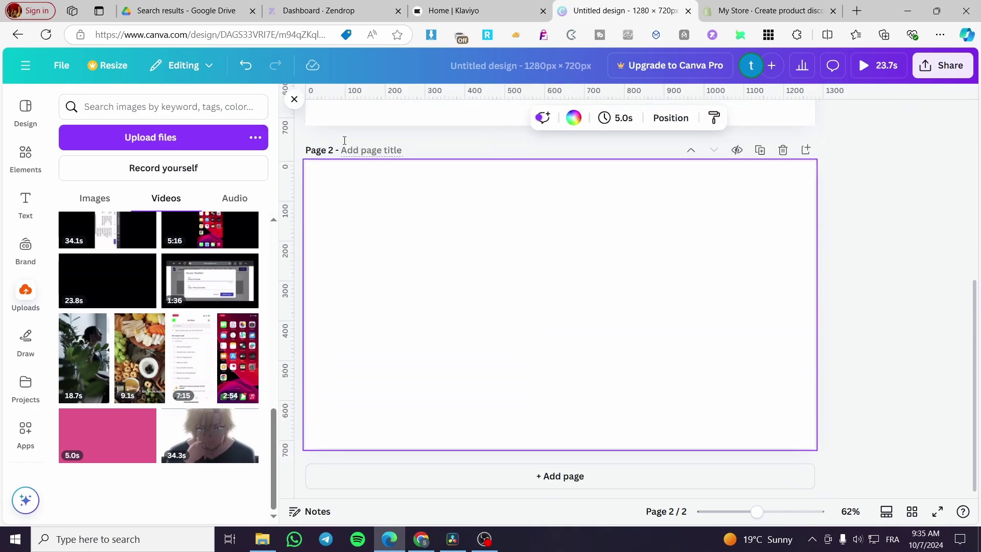
{"action": "left_click", "coordinate": [290, 100]}
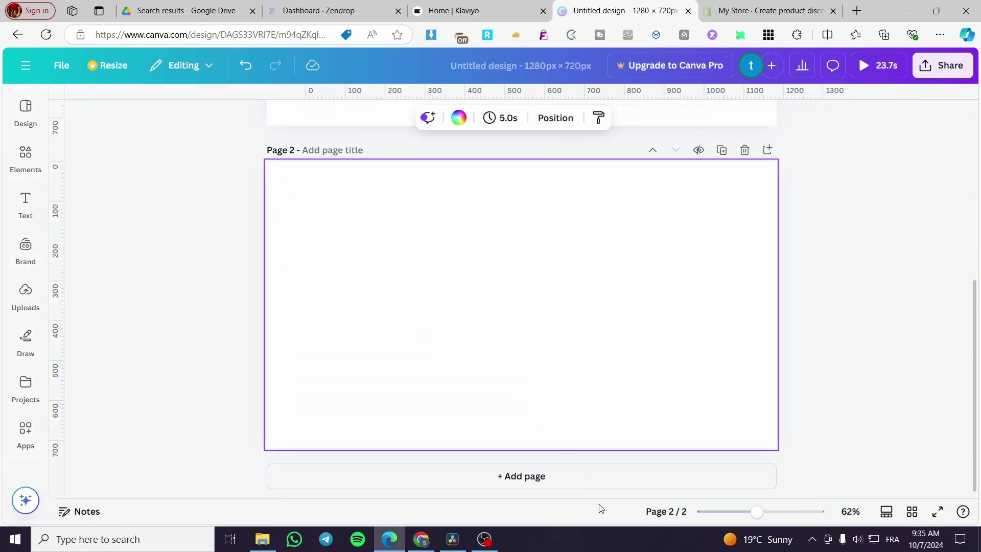
{"action": "left_click", "coordinate": [745, 149]}
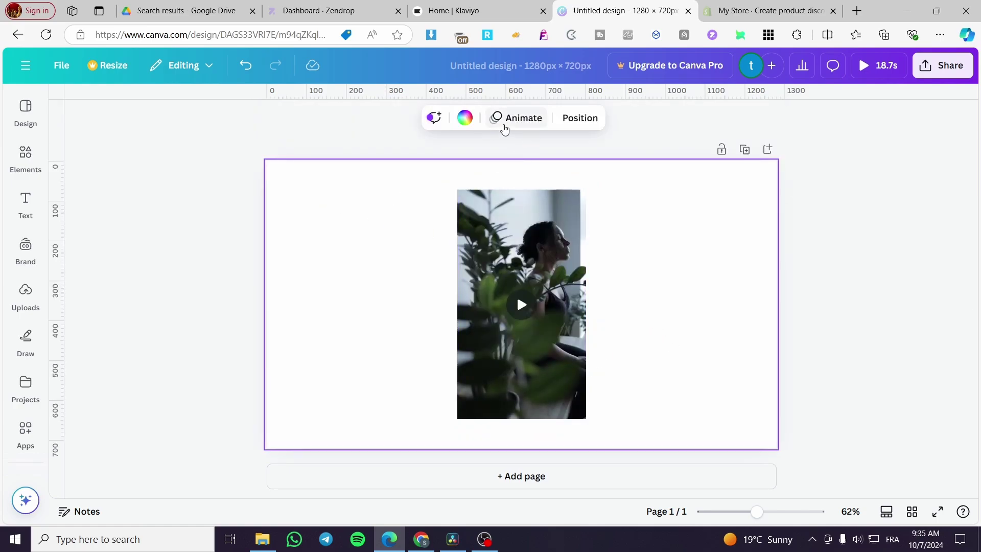
Duplicate the video twice and arrange the three copies side by side across the page with even gaps
{"action": "left_click", "coordinate": [520, 263]}
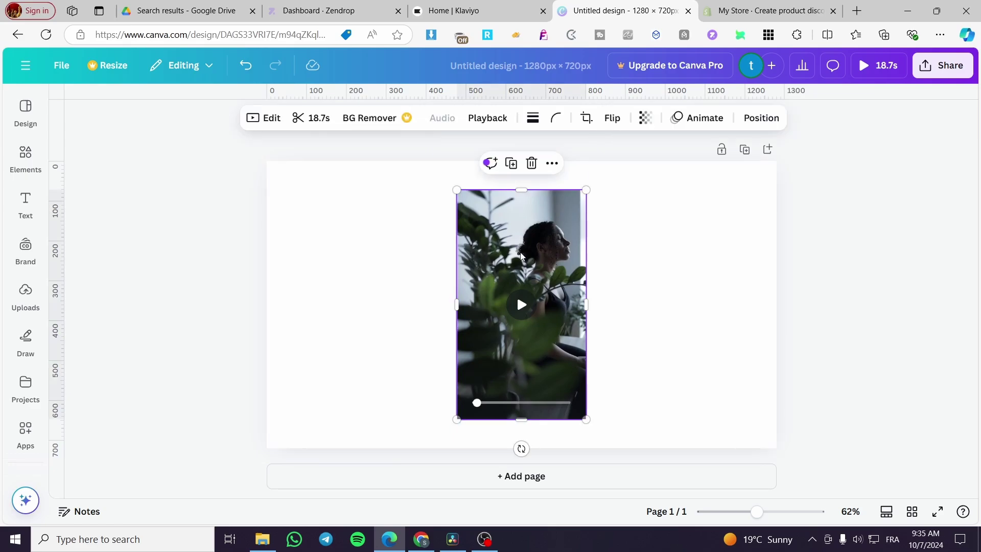
{"action": "left_click", "coordinate": [511, 162]}
{"action": "left_click_drag", "start_coordinate": [520, 286], "coordinate": [358, 265]}
{"action": "left_click", "coordinate": [532, 277]}
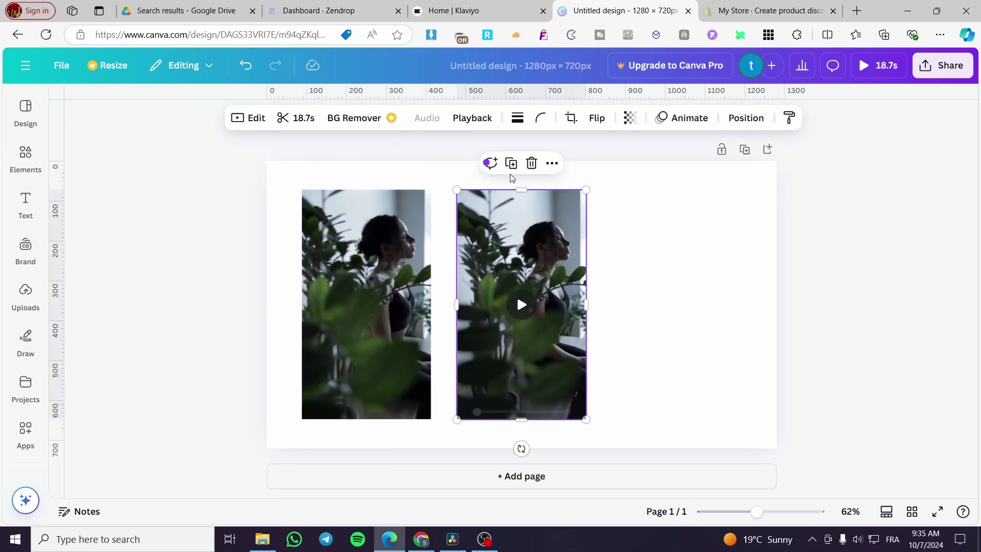
{"action": "key", "text": "ctrl+d"}
{"action": "left_click_drag", "start_coordinate": [564, 275], "coordinate": [703, 260]}
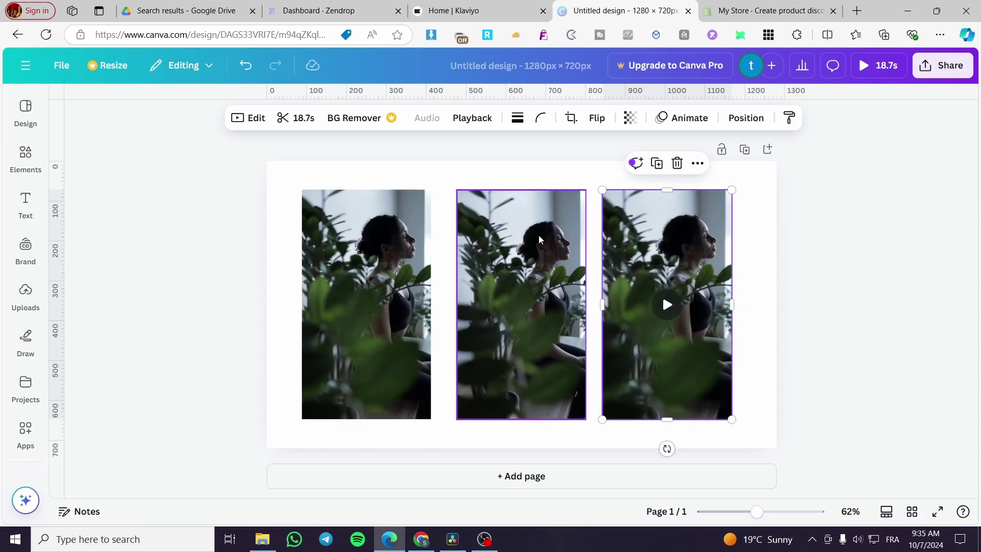
{"action": "left_click_drag", "start_coordinate": [539, 239], "coordinate": [535, 239]}
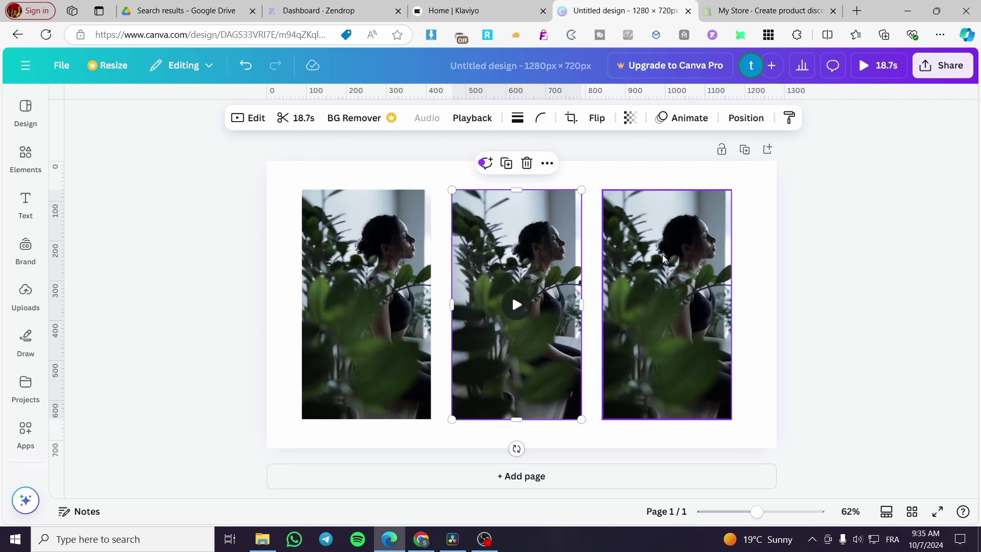
{"action": "left_click", "coordinate": [372, 234]}
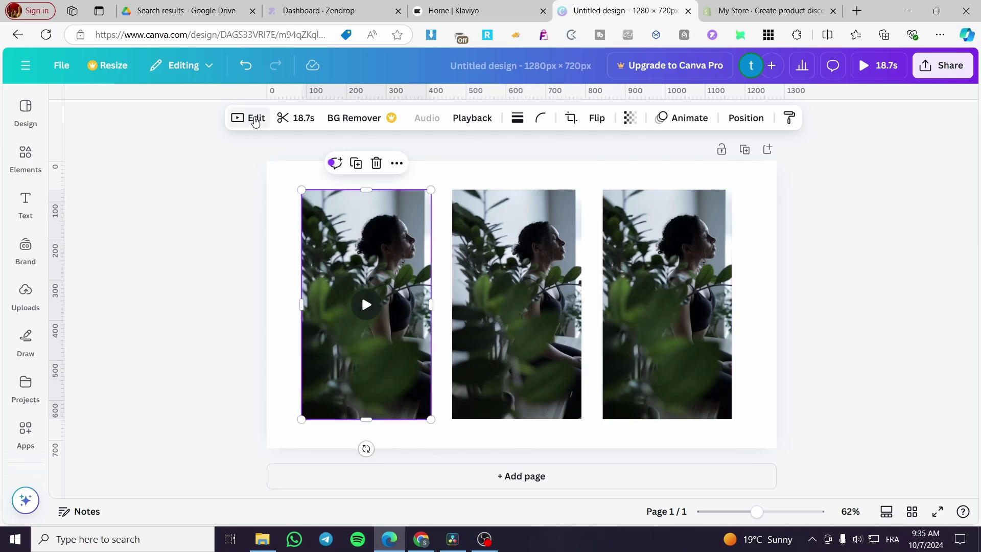
{"action": "double_click", "coordinate": [355, 238]}
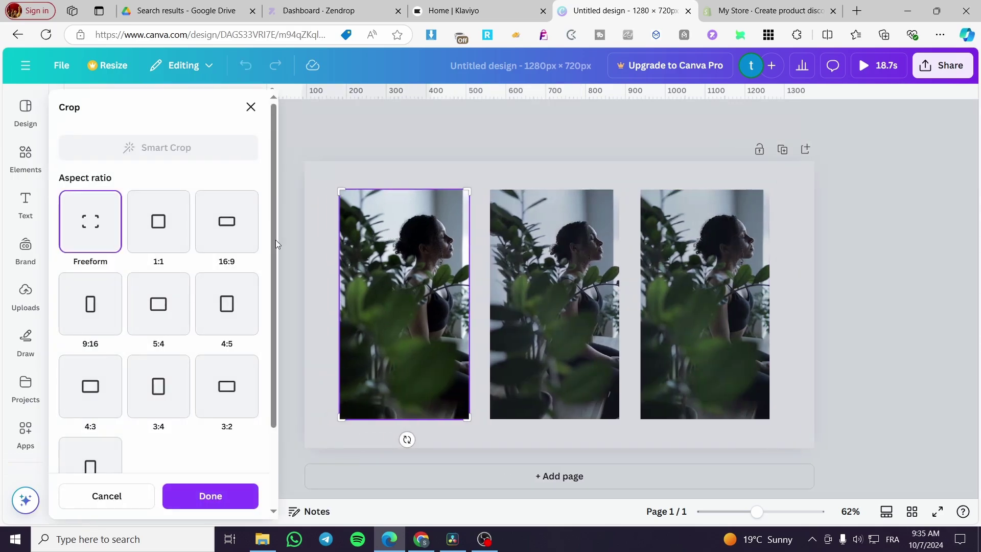
{"action": "scroll", "coordinate": [156, 279], "scroll_direction": "down", "scroll_amount": 3}
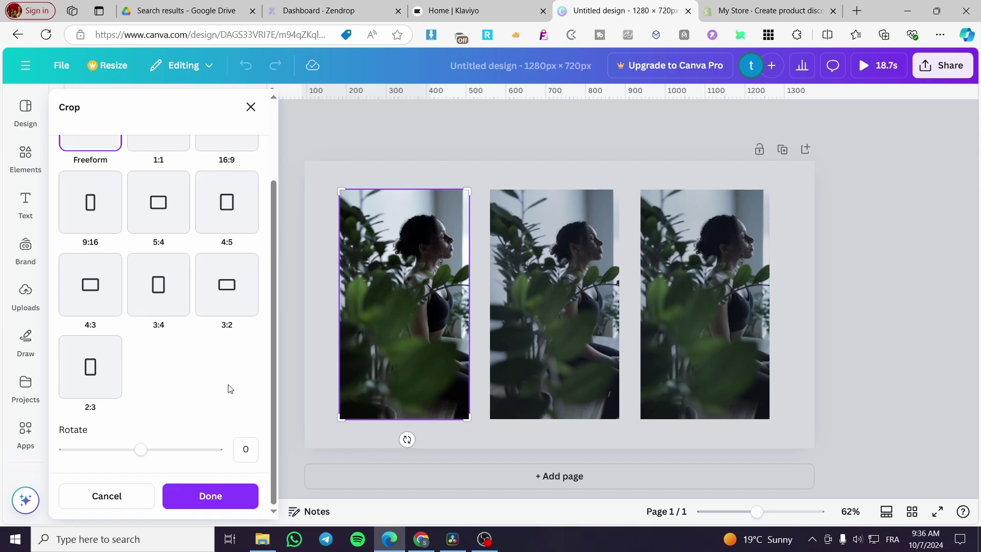
{"action": "scroll", "coordinate": [210, 321], "scroll_direction": "up", "scroll_amount": 3}
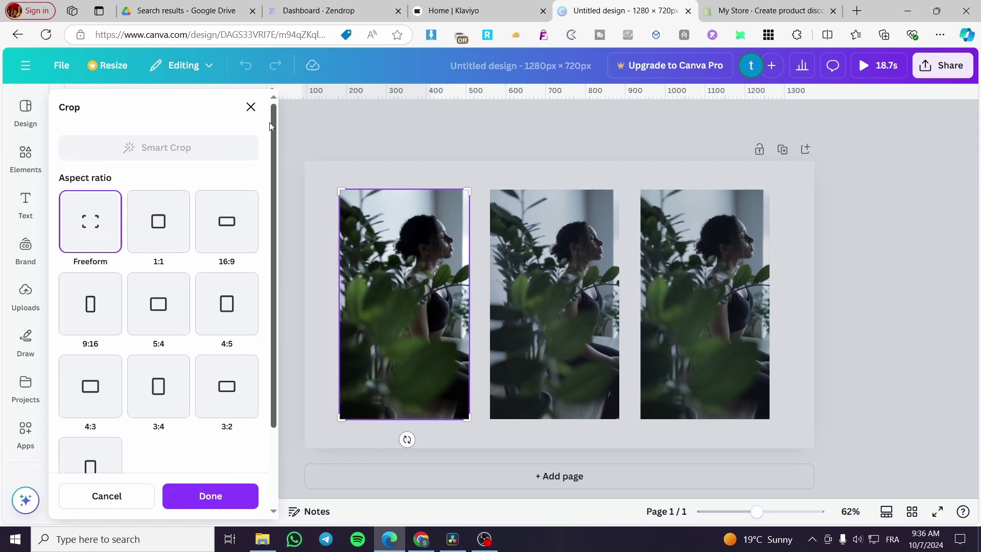
{"action": "left_click", "coordinate": [250, 107]}
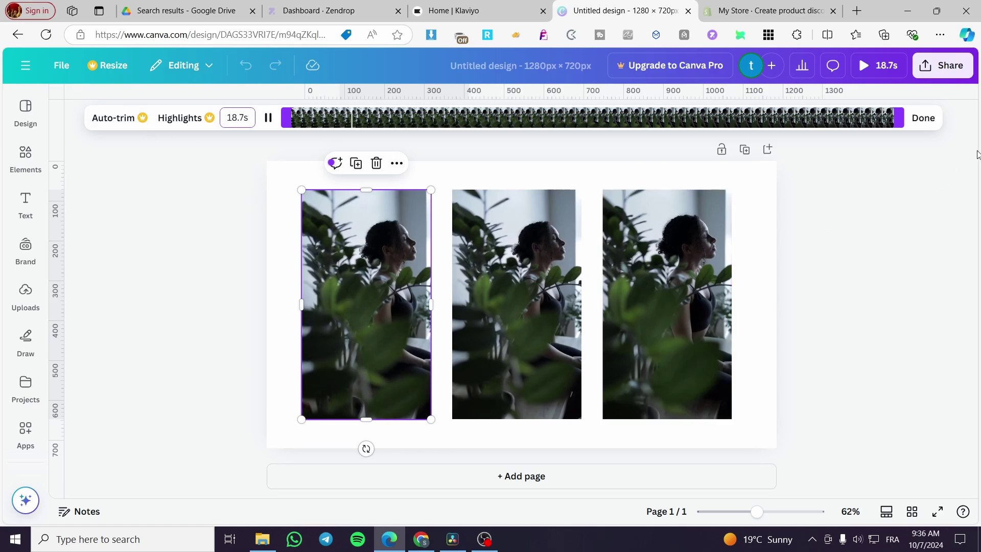
{"action": "left_click", "coordinate": [923, 118]}
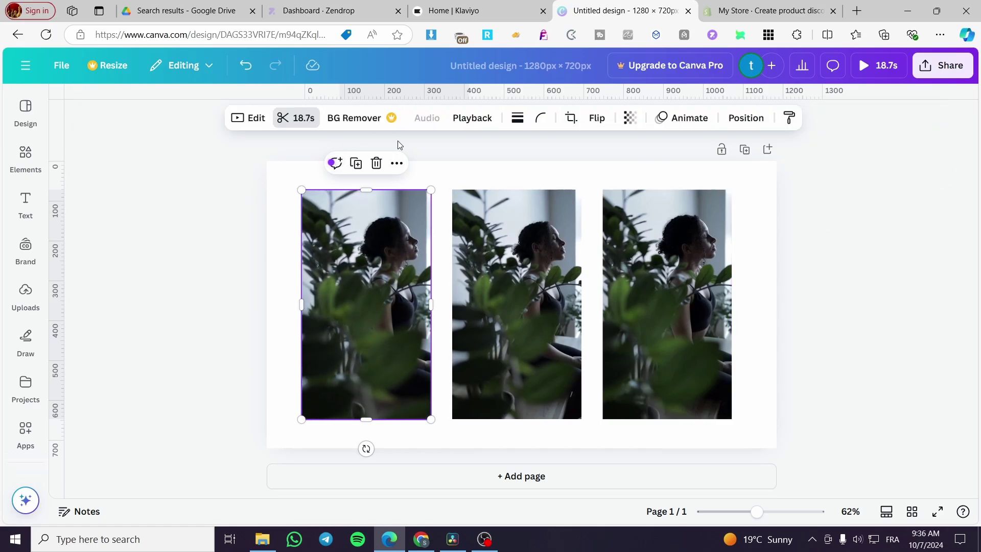
Round the corners of the leftmost video to the maximum amount
{"action": "left_click", "coordinate": [551, 120]}
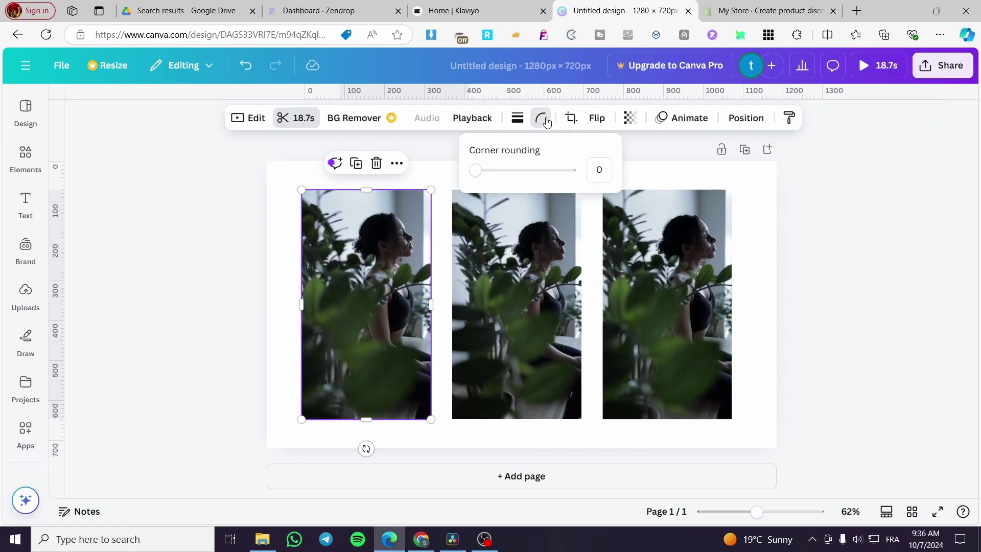
{"action": "left_click_drag", "start_coordinate": [472, 170], "coordinate": [599, 171]}
{"action": "key", "text": "Escape"}
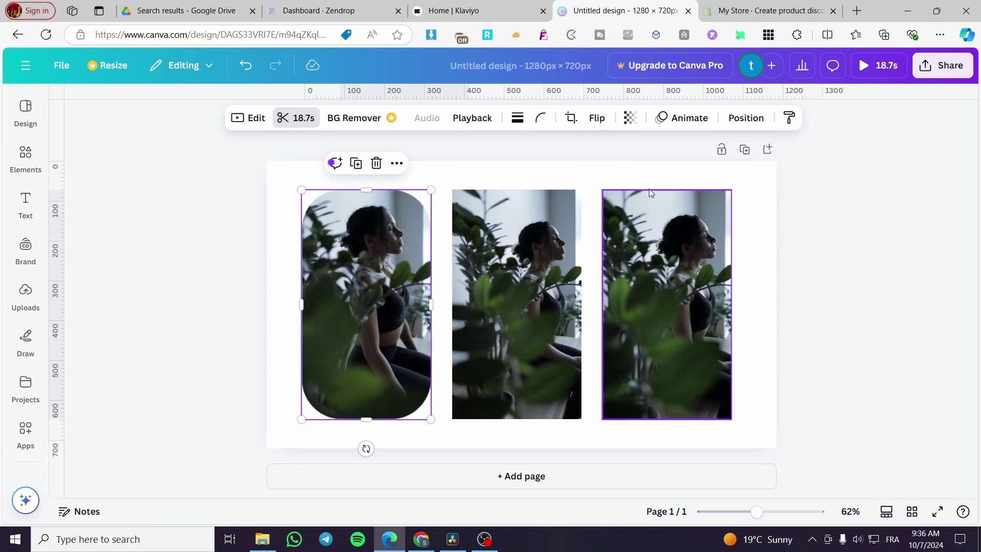
Give the middle video a solid black border with a weight of 9
{"action": "left_click", "coordinate": [538, 244]}
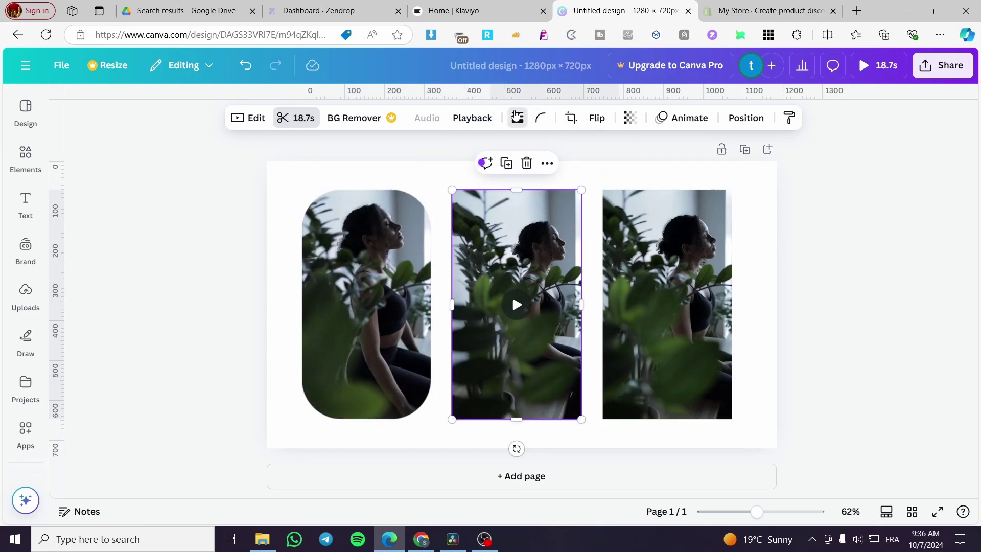
{"action": "left_click", "coordinate": [529, 118]}
{"action": "mouse_move", "coordinate": [438, 201]}
{"action": "left_mouse_down"}
{"action": "mouse_move", "coordinate": [471, 201]}
{"action": "mouse_move", "coordinate": [448, 201]}
{"action": "left_mouse_up"}
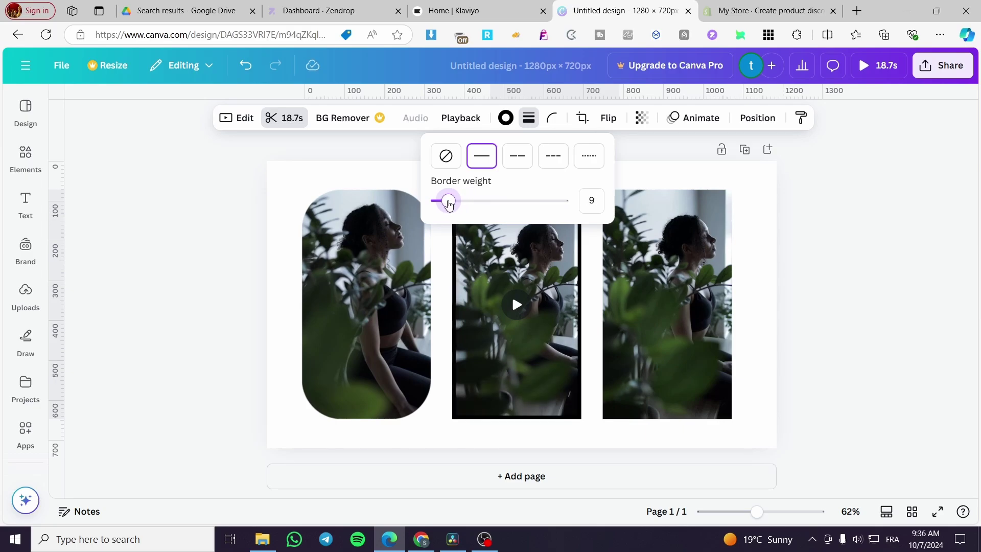
Flip the rightmost video horizontally and set its transparency to 82
{"action": "left_click", "coordinate": [665, 250]}
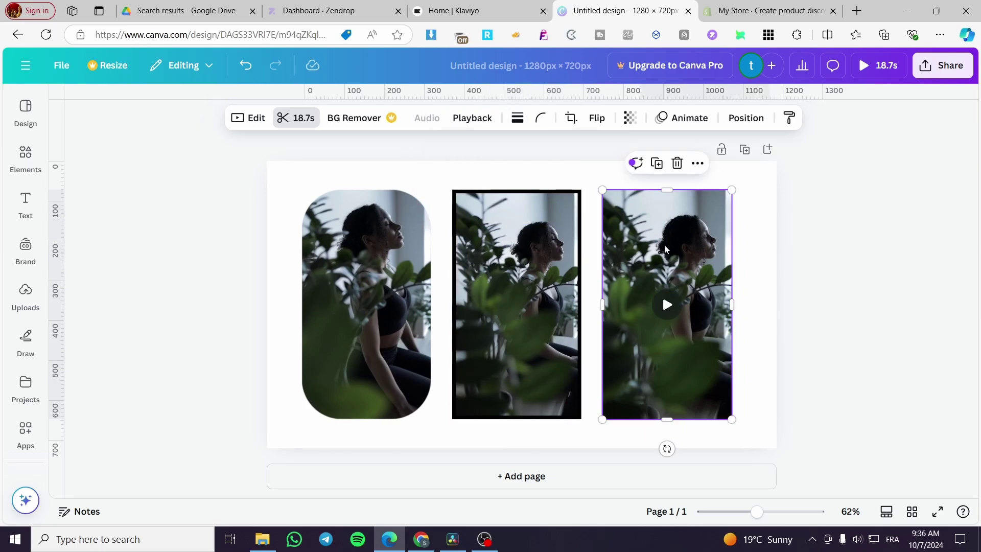
{"action": "left_click", "coordinate": [597, 118]}
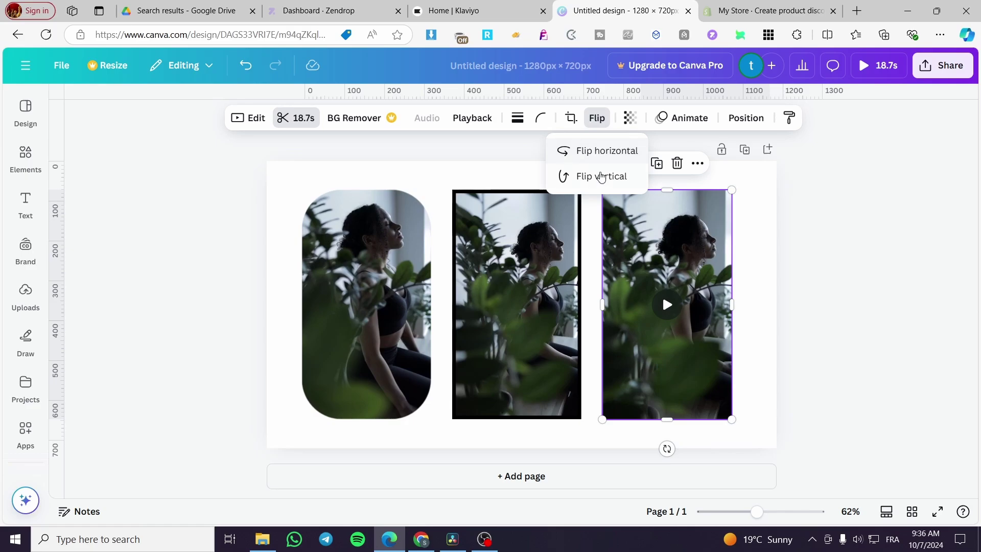
{"action": "left_click", "coordinate": [587, 150]}
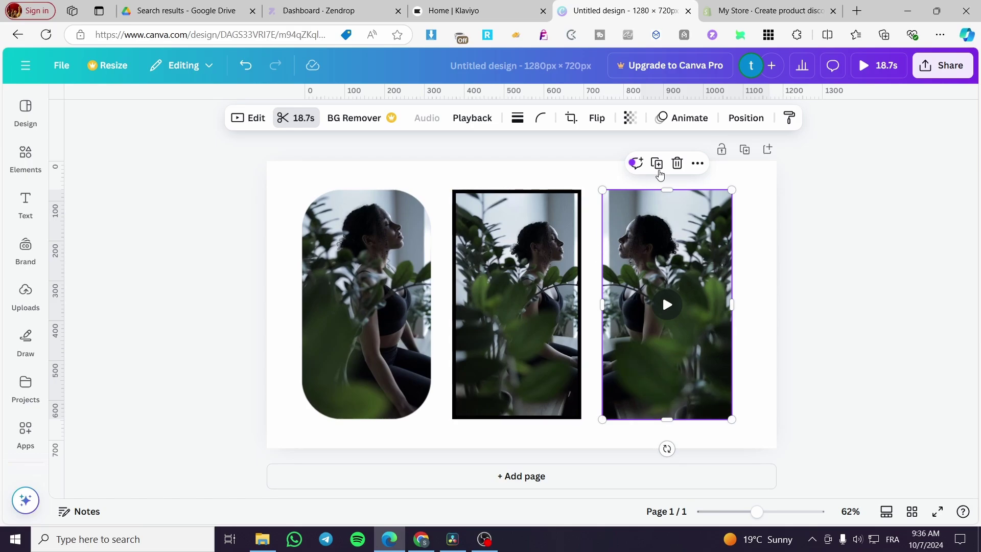
{"action": "left_click", "coordinate": [624, 119]}
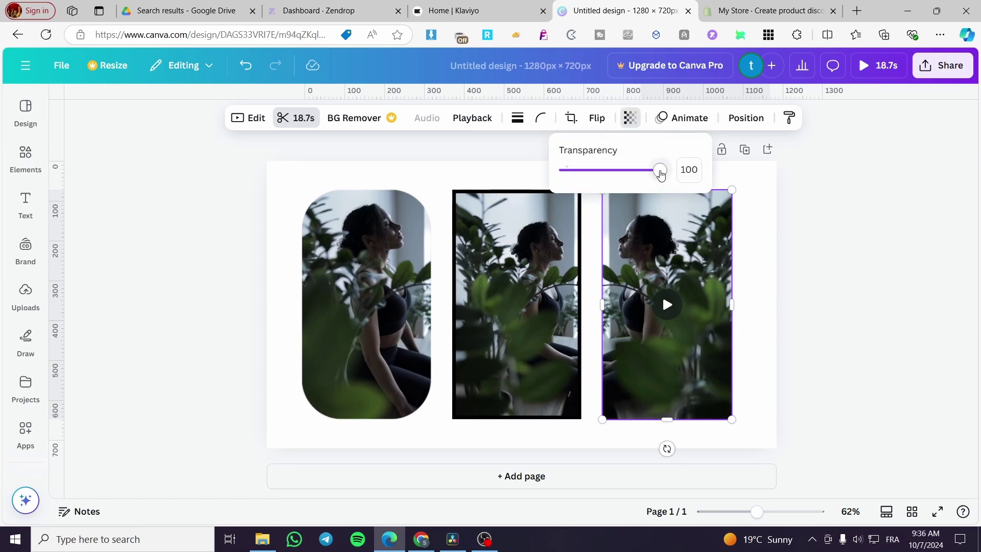
{"action": "left_click_drag", "start_coordinate": [659, 170], "coordinate": [644, 171]}
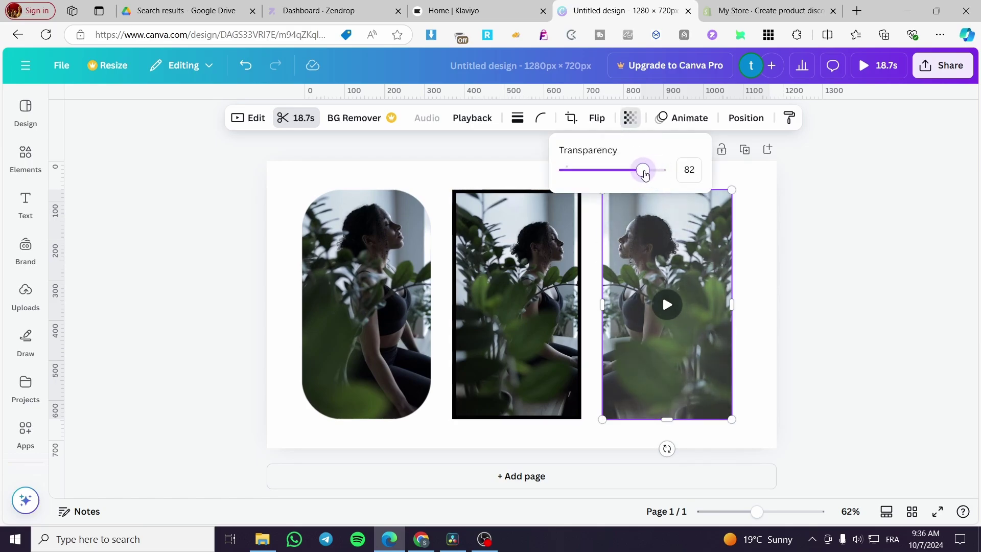
{"action": "left_click", "coordinate": [871, 231]}
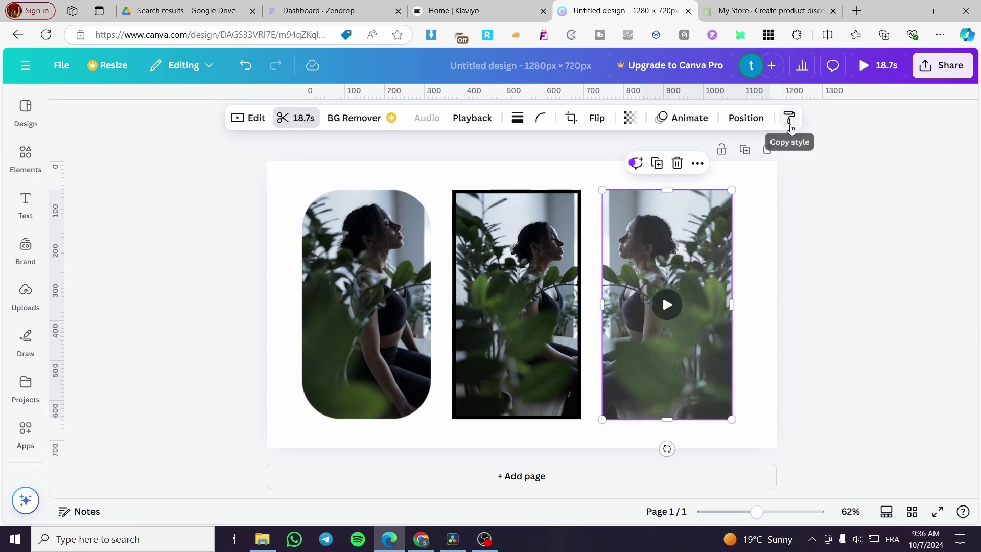
Change the page background colour to solid violet
{"action": "left_click", "coordinate": [587, 274]}
{"action": "left_click", "coordinate": [449, 118]}
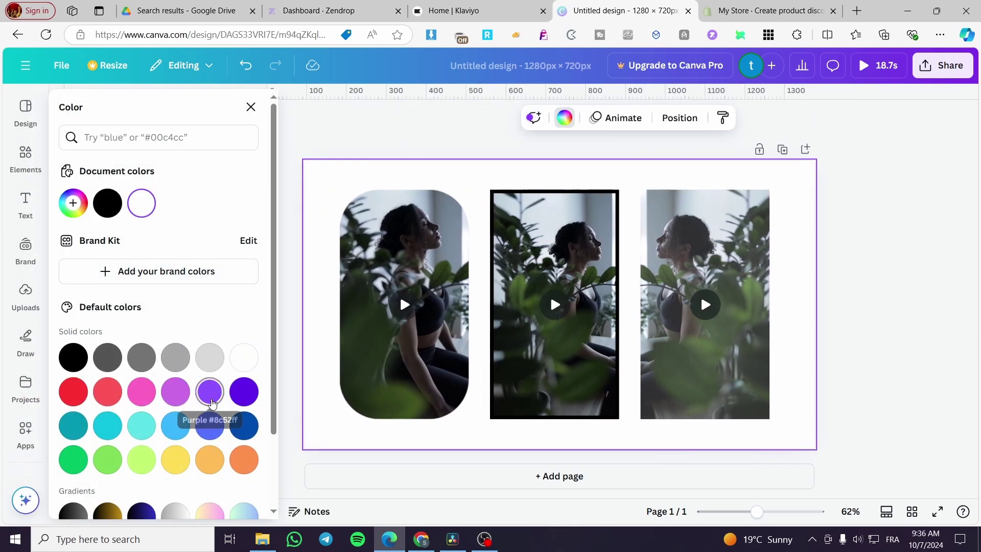
{"action": "left_click", "coordinate": [209, 391]}
{"action": "left_click", "coordinate": [171, 393]}
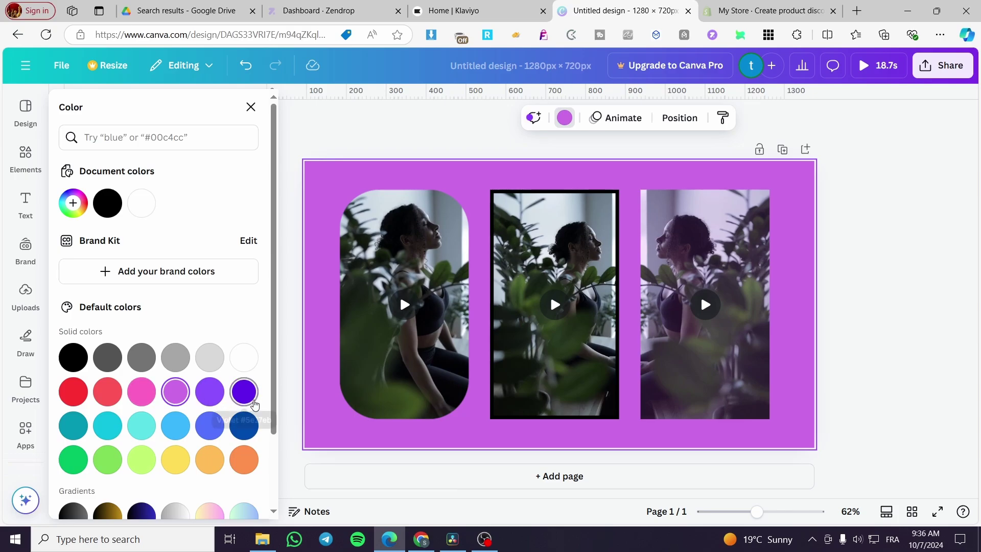
{"action": "left_click", "coordinate": [253, 397]}
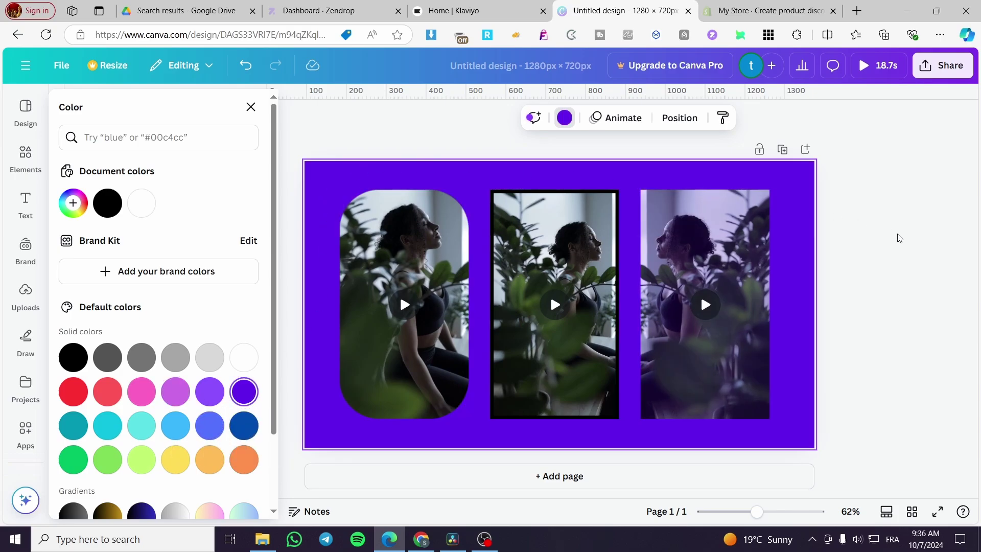
Adjust the rightmost video's transparency to make it slightly more opaque and deselect it
{"action": "left_click", "coordinate": [739, 214]}
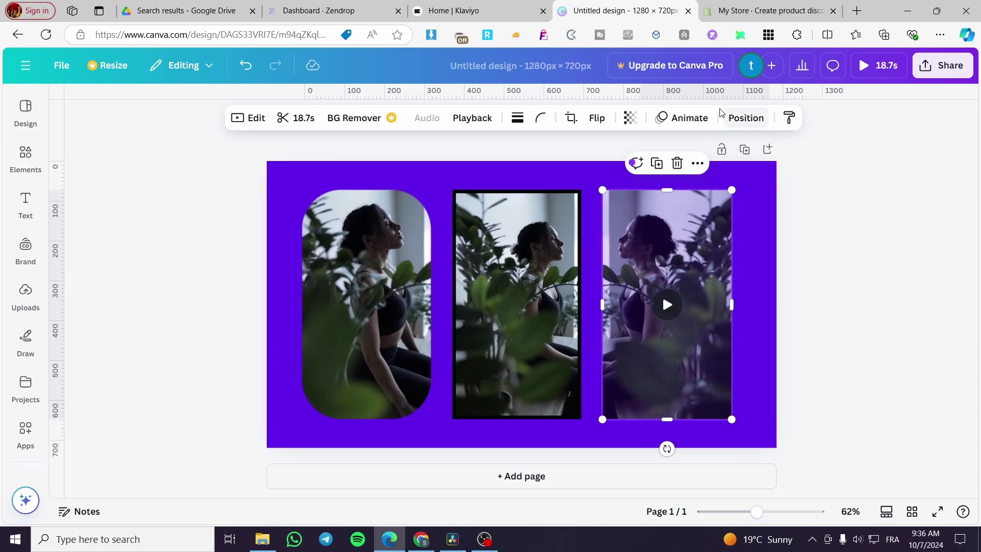
{"action": "left_click", "coordinate": [630, 117]}
{"action": "mouse_move", "coordinate": [643, 171]}
{"action": "left_mouse_down"}
{"action": "mouse_move", "coordinate": [635, 173]}
{"action": "mouse_move", "coordinate": [659, 178]}
{"action": "mouse_move", "coordinate": [651, 174]}
{"action": "left_mouse_up"}
{"action": "key", "text": "Escape"}
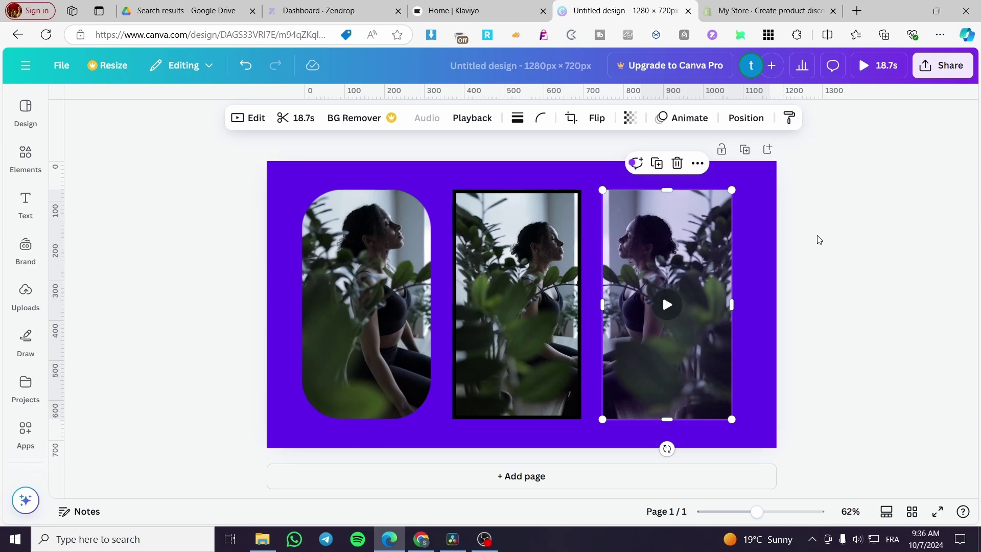
{"action": "left_click", "coordinate": [812, 425]}
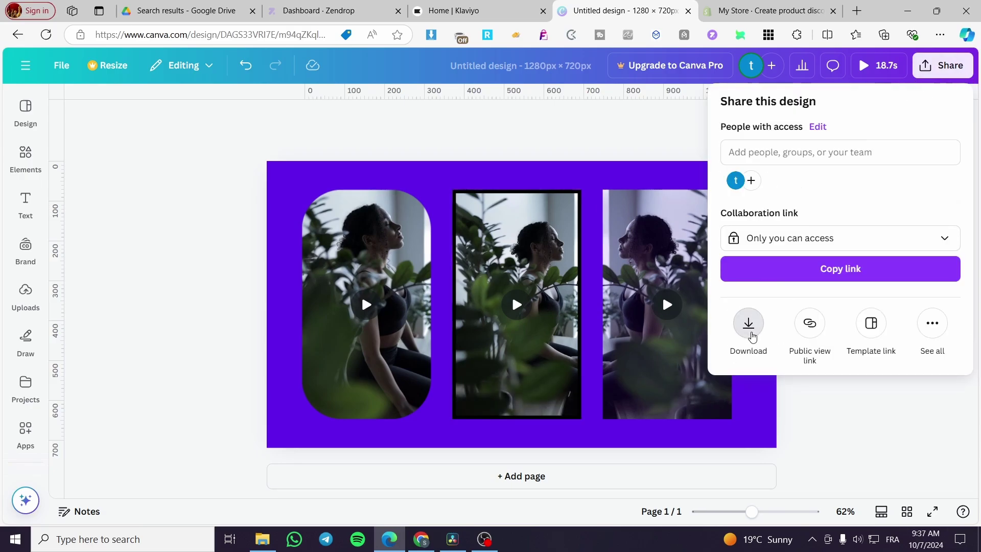
Download the design as a GIF and open the downloaded file to check it
{"action": "left_click", "coordinate": [749, 324]}
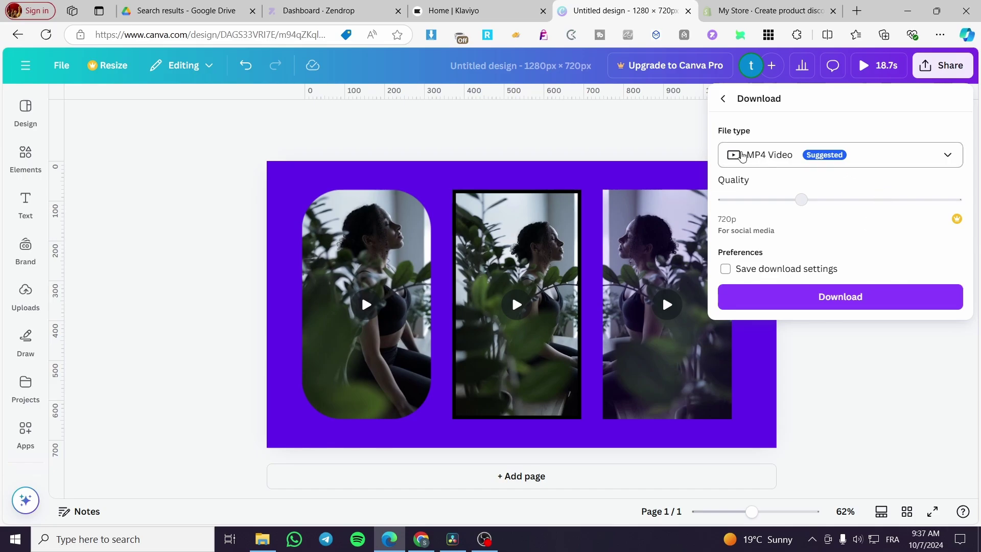
{"action": "left_click", "coordinate": [822, 159]}
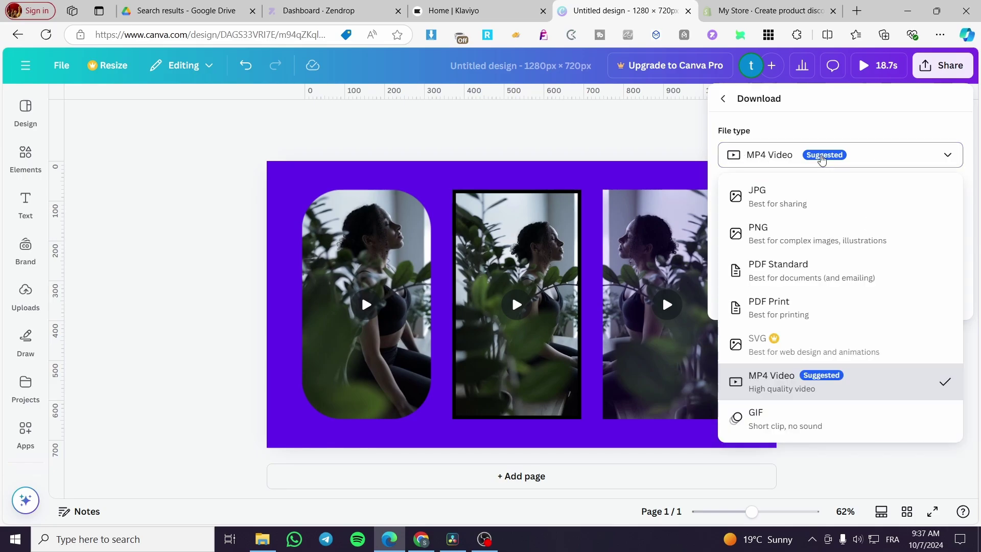
{"action": "left_click", "coordinate": [807, 433]}
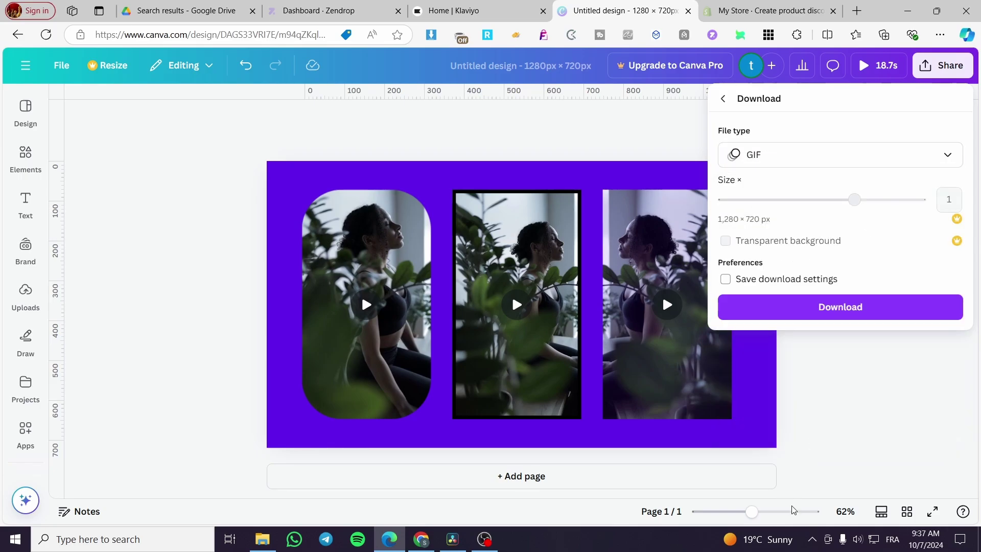
{"action": "left_click", "coordinate": [806, 160]}
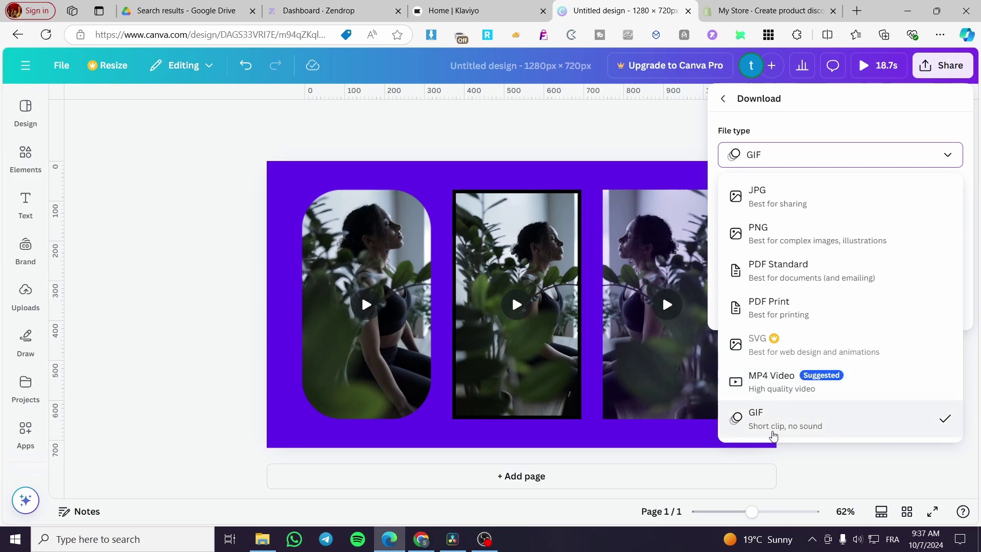
{"action": "left_click", "coordinate": [849, 425]}
{"action": "left_click", "coordinate": [883, 319]}
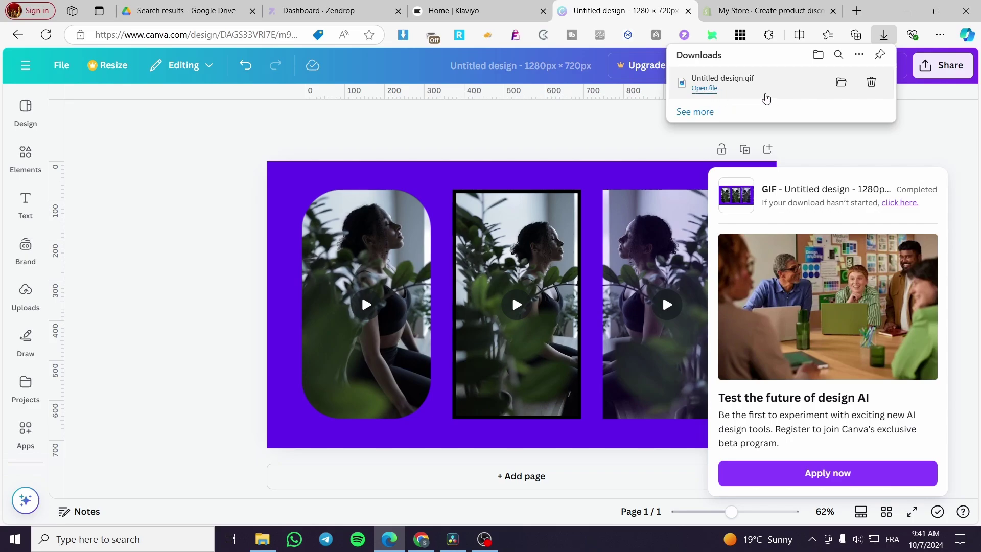
{"action": "left_click", "coordinate": [712, 89]}
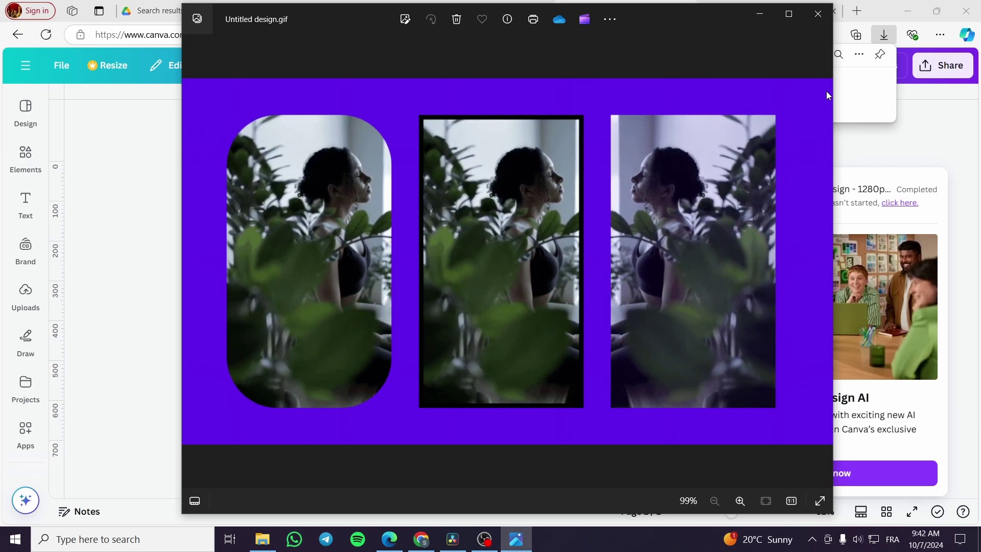
{"action": "left_click", "coordinate": [817, 14]}
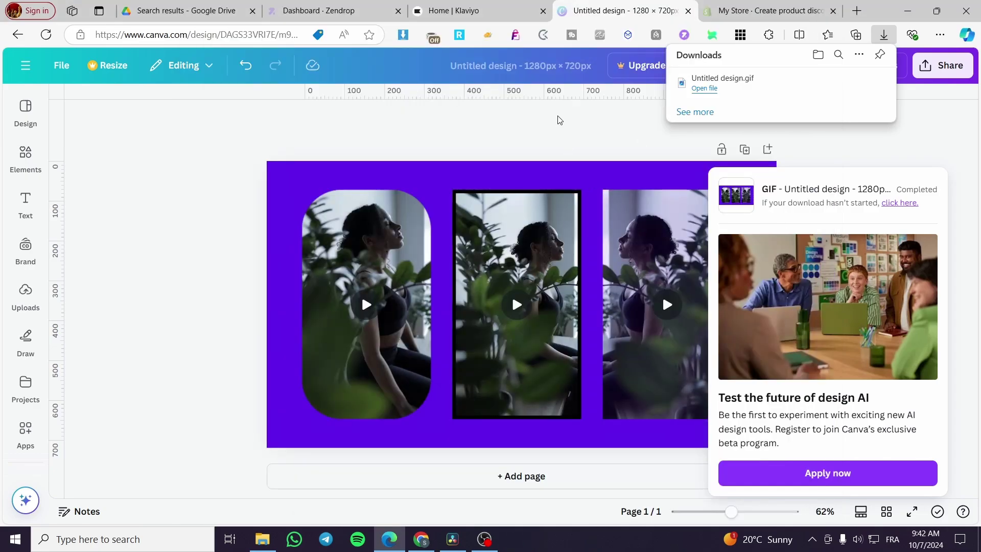
Switch to Klaviyo and open the email template library, checking the saved templates and universal content as well
{"action": "left_click", "coordinate": [474, 10]}
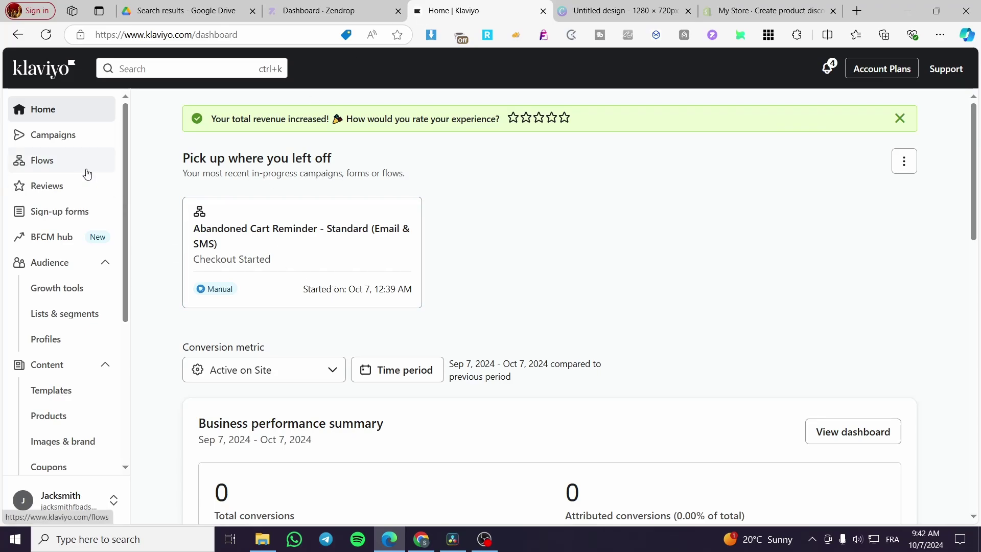
{"action": "left_click", "coordinate": [88, 141]}
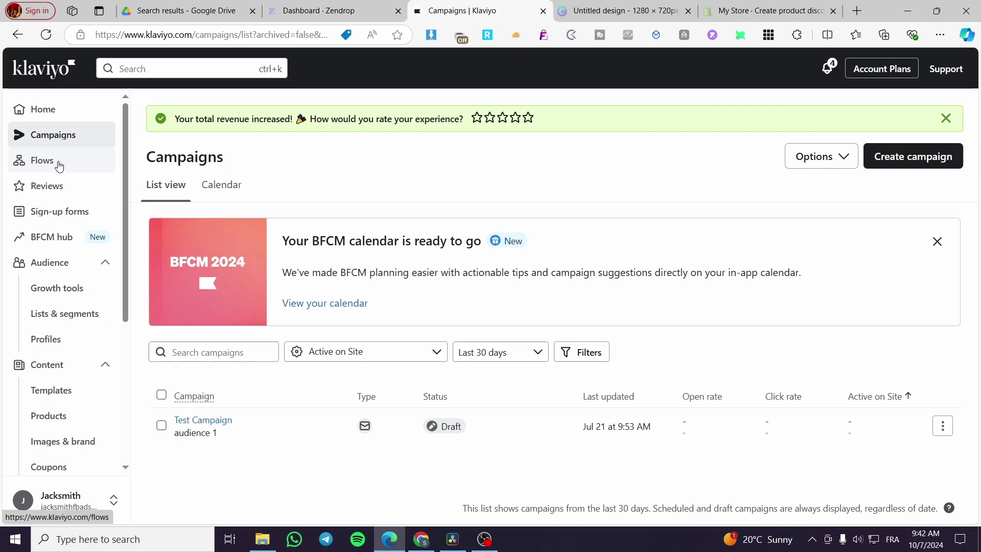
{"action": "left_click", "coordinate": [73, 397]}
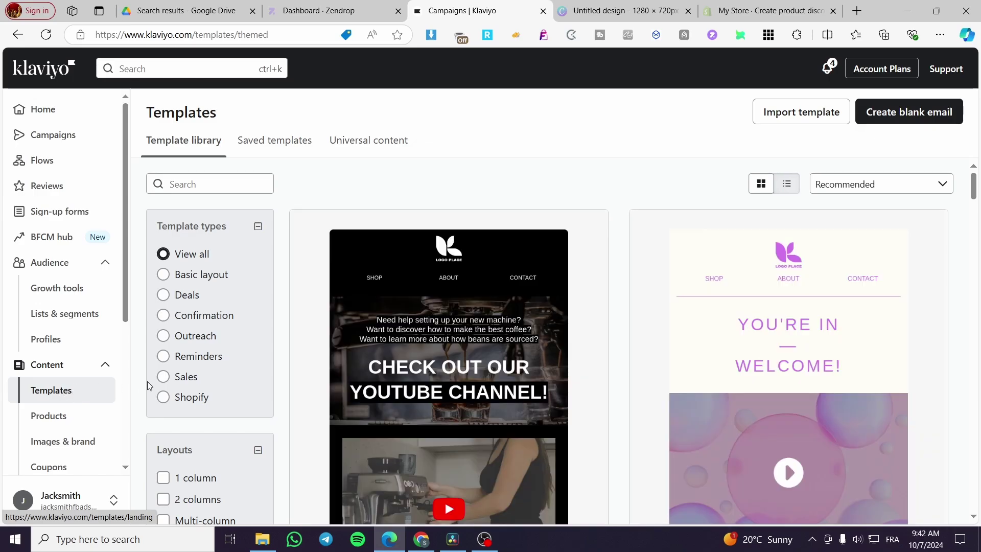
{"action": "scroll", "coordinate": [559, 220], "scroll_direction": "down", "scroll_amount": 6}
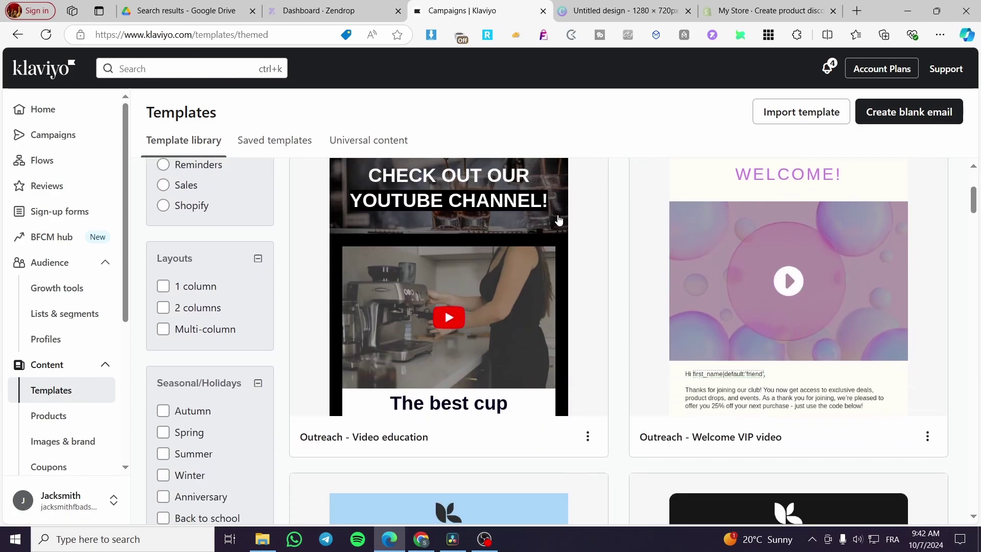
{"action": "scroll", "coordinate": [511, 214], "scroll_direction": "up", "scroll_amount": 6}
{"action": "left_click", "coordinate": [287, 136]}
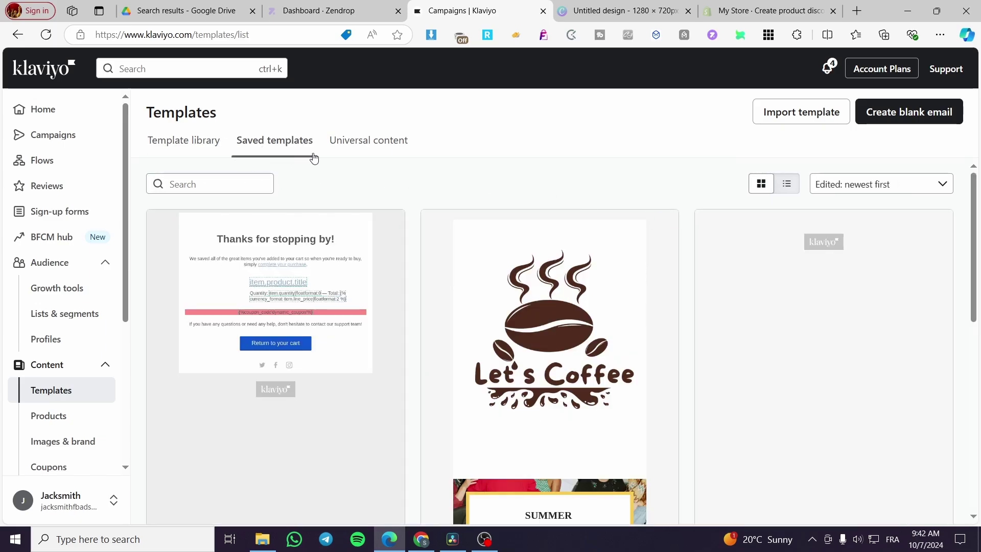
{"action": "left_click", "coordinate": [367, 145]}
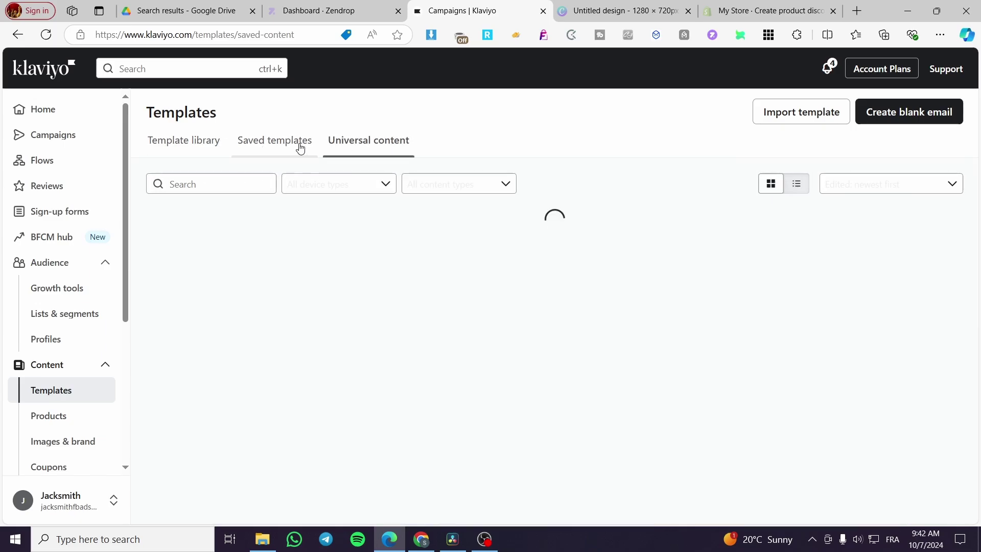
{"action": "left_click", "coordinate": [168, 144]}
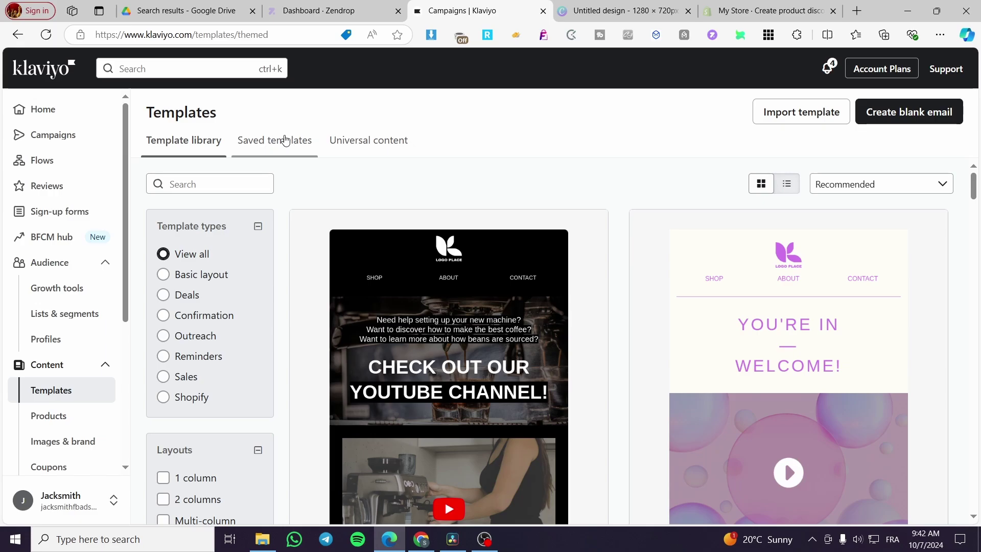
Create an email template from the library's "Outreach - Video education" design
{"action": "scroll", "coordinate": [693, 350], "scroll_direction": "down", "scroll_amount": 5}
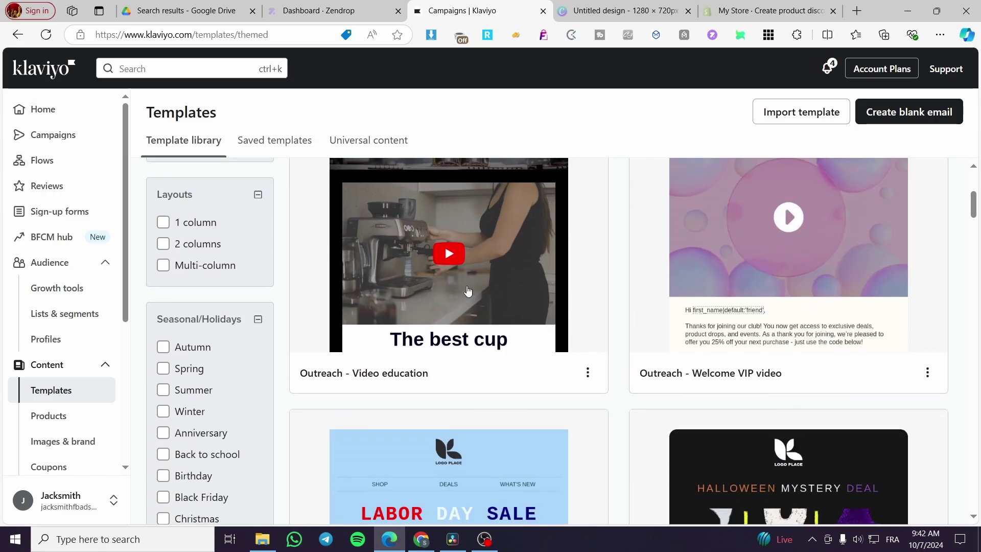
{"action": "scroll", "coordinate": [467, 291], "scroll_direction": "up", "scroll_amount": 4}
{"action": "scroll", "coordinate": [485, 304], "scroll_direction": "down", "scroll_amount": 2}
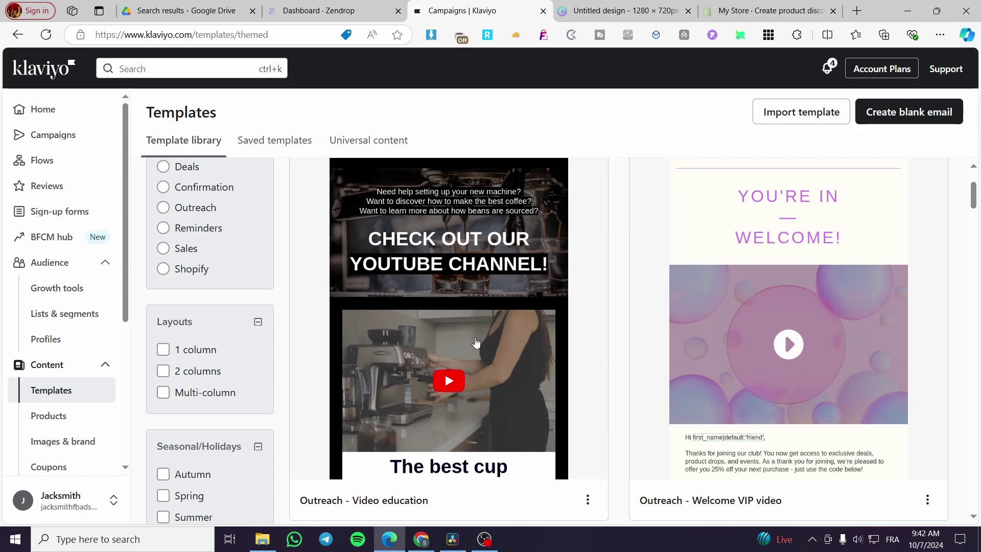
{"action": "scroll", "coordinate": [468, 351], "scroll_direction": "down", "scroll_amount": 5}
{"action": "scroll", "coordinate": [475, 343], "scroll_direction": "up", "scroll_amount": 4}
{"action": "left_click", "coordinate": [475, 256]}
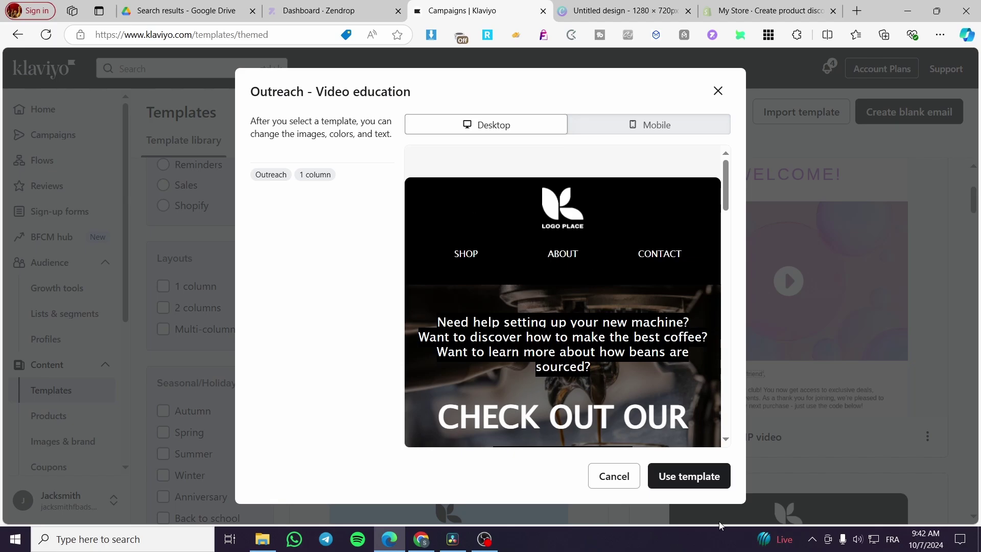
{"action": "left_click", "coordinate": [711, 484]}
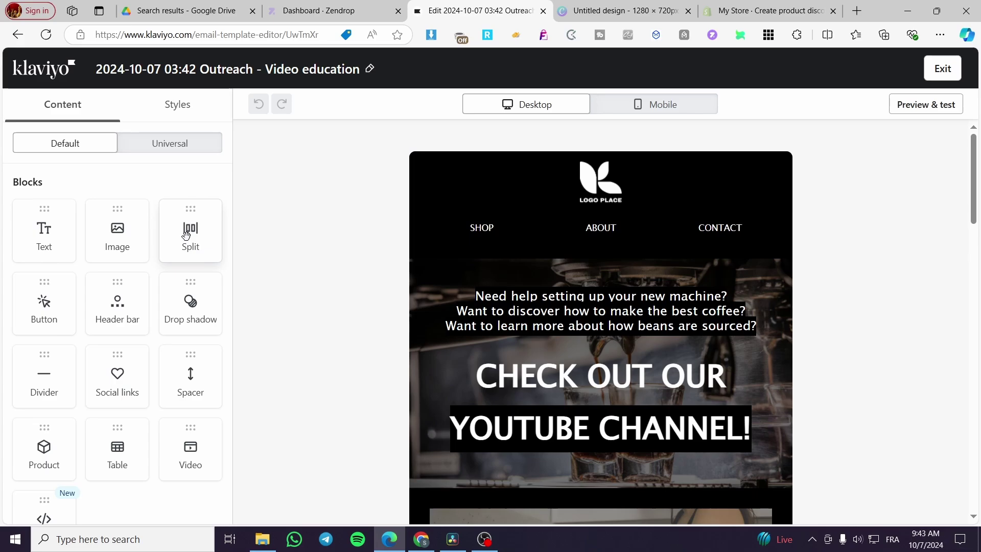
Clear the URL and thumbnail of the video above "The best cup" and delete its video block
{"action": "left_click_drag", "start_coordinate": [305, 235], "coordinate": [124, 246]}
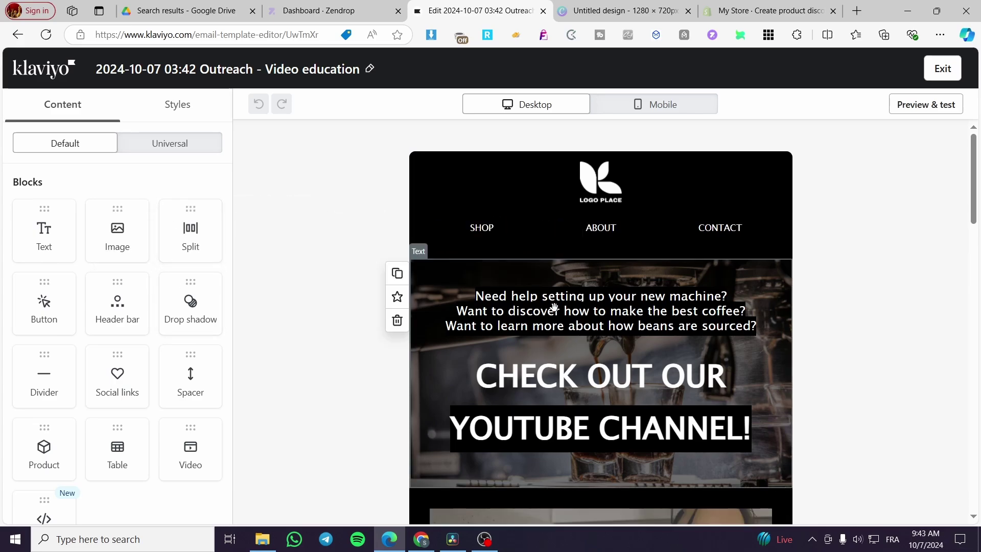
{"action": "scroll", "coordinate": [620, 308], "scroll_direction": "down", "scroll_amount": 5}
{"action": "left_click", "coordinate": [620, 307]}
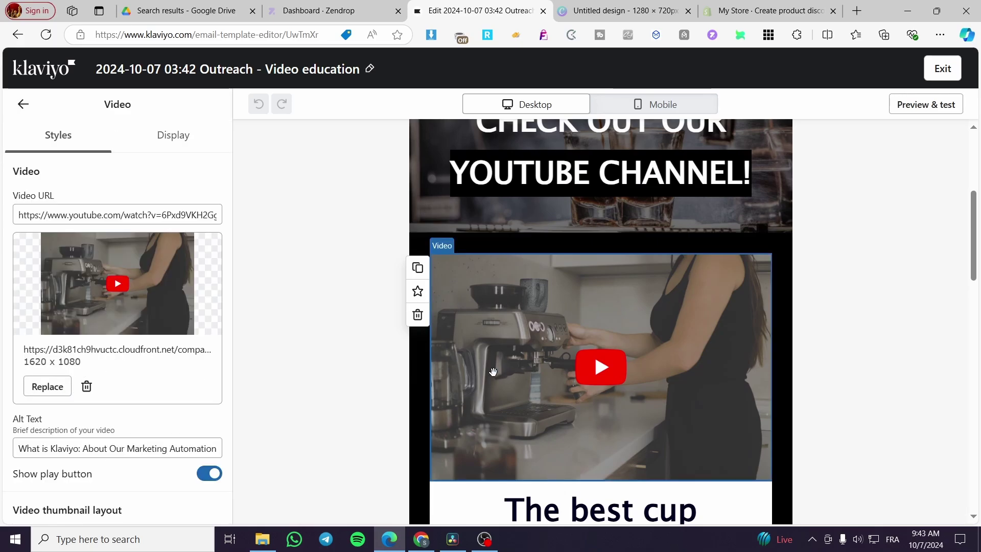
{"action": "left_click", "coordinate": [66, 215]}
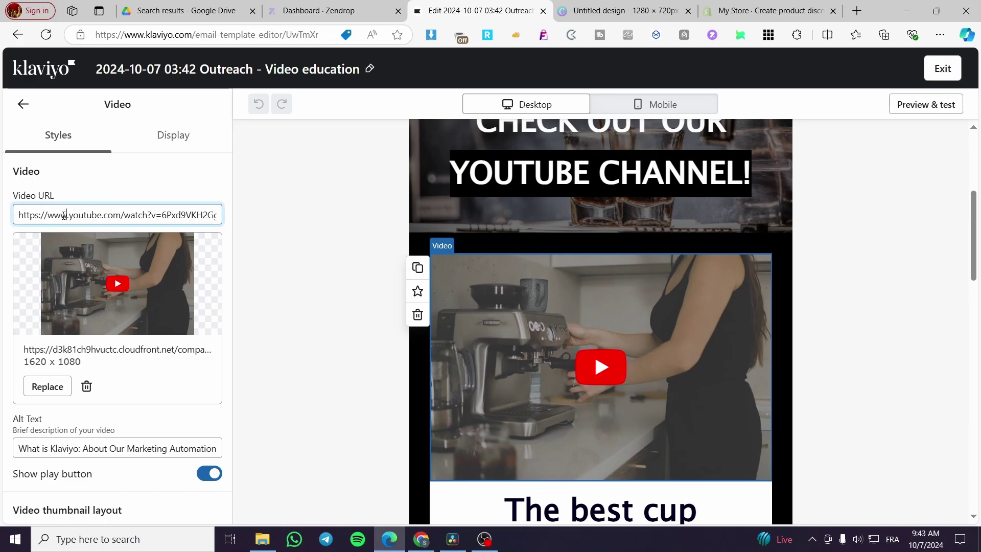
{"action": "key", "text": "ctrl+a"}
{"action": "key", "text": "BackSpace"}
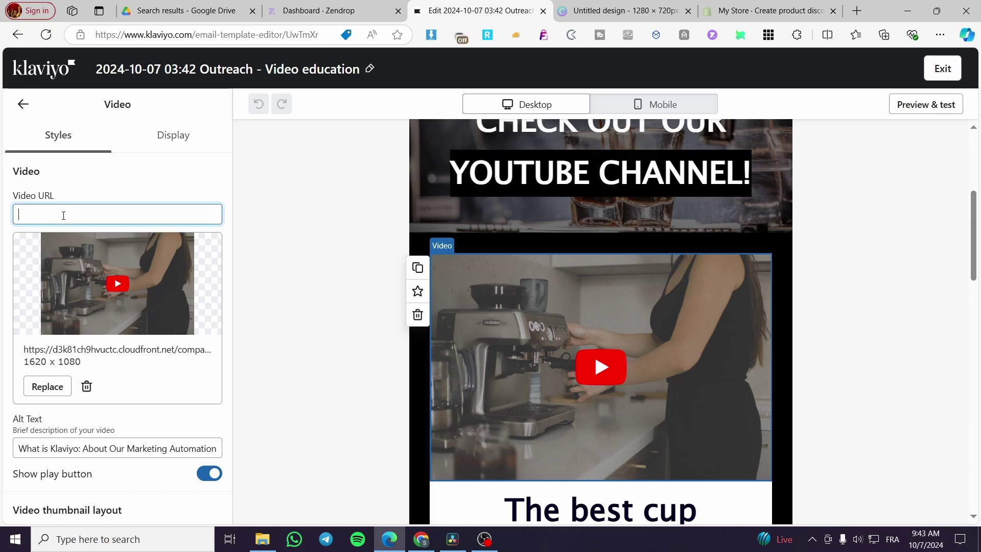
{"action": "left_click", "coordinate": [87, 387]}
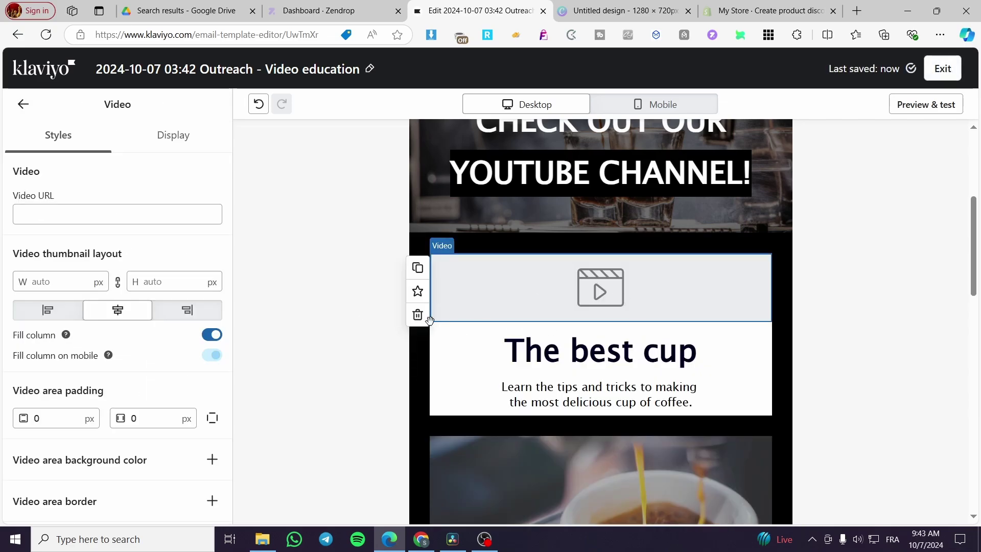
{"action": "left_click", "coordinate": [417, 315]}
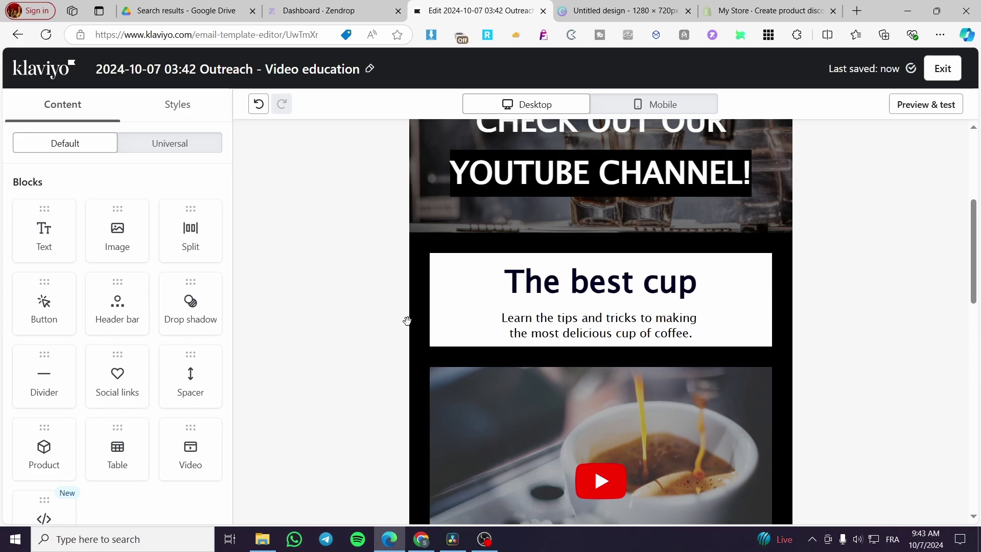
Look through the rest of the email template and the default and universal content blocks that can be added
{"action": "scroll", "coordinate": [658, 300], "scroll_direction": "down", "scroll_amount": 8}
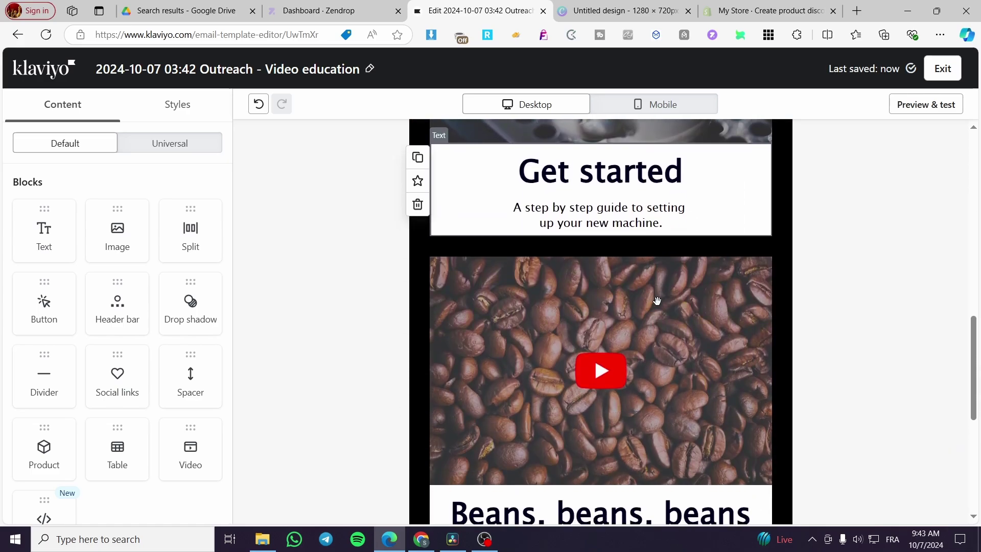
{"action": "scroll", "coordinate": [642, 305], "scroll_direction": "down", "scroll_amount": 1}
{"action": "scroll", "coordinate": [568, 315], "scroll_direction": "up", "scroll_amount": 10}
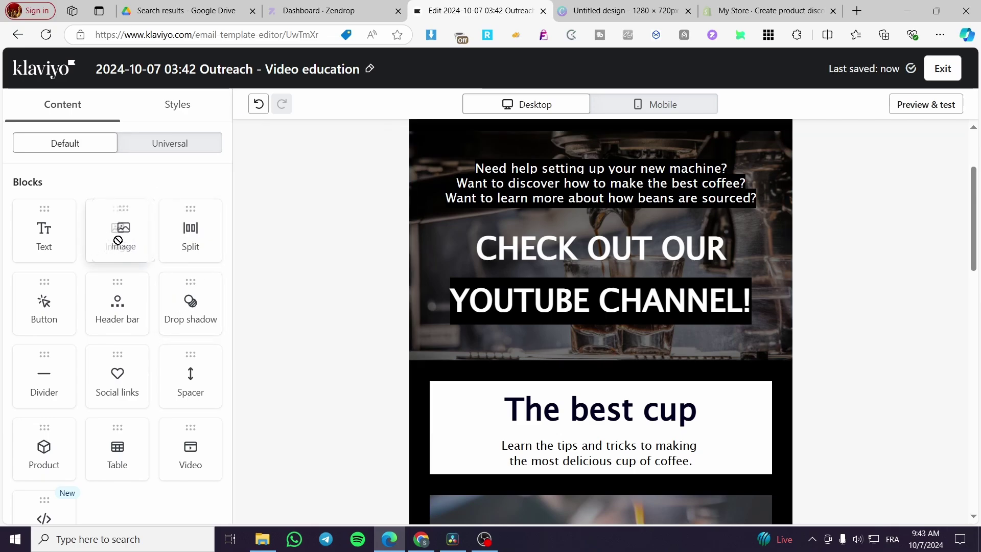
{"action": "mouse_move", "coordinate": [109, 230]}
{"action": "left_mouse_down"}
{"action": "mouse_move", "coordinate": [8, 167]}
{"action": "mouse_move", "coordinate": [204, 188]}
{"action": "mouse_move", "coordinate": [114, 259]}
{"action": "mouse_move", "coordinate": [105, 181]}
{"action": "mouse_move", "coordinate": [76, 148]}
{"action": "mouse_move", "coordinate": [116, 192]}
{"action": "mouse_move", "coordinate": [122, 228]}
{"action": "left_mouse_up"}
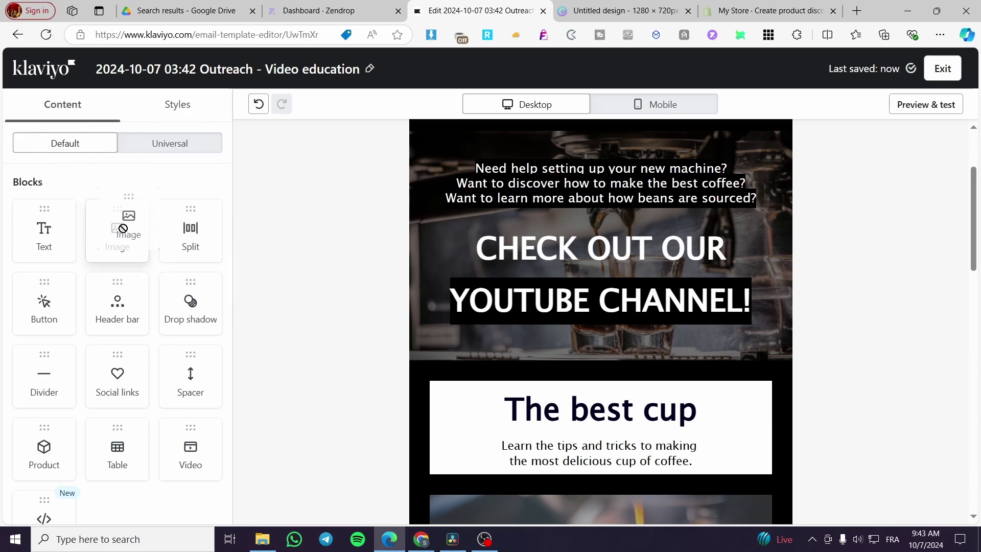
{"action": "left_click", "coordinate": [158, 144]}
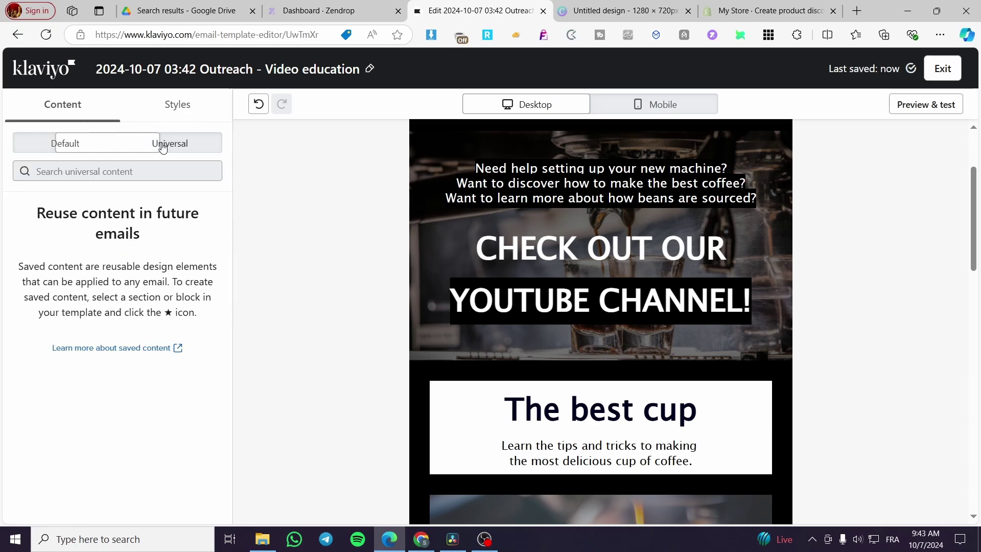
{"action": "left_click", "coordinate": [86, 153]}
{"action": "scroll", "coordinate": [125, 281], "scroll_direction": "down", "scroll_amount": 3}
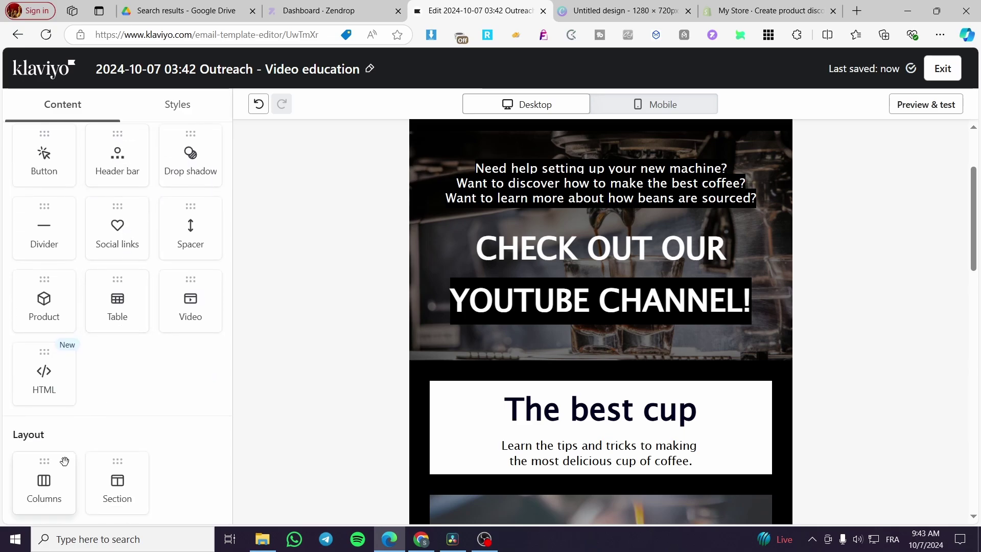
Add an image block above "The best cup" and check its image library, upload and URL import sources
{"action": "scroll", "coordinate": [83, 416], "scroll_direction": "up", "scroll_amount": 3}
{"action": "left_click_drag", "start_coordinate": [117, 225], "coordinate": [476, 381]}
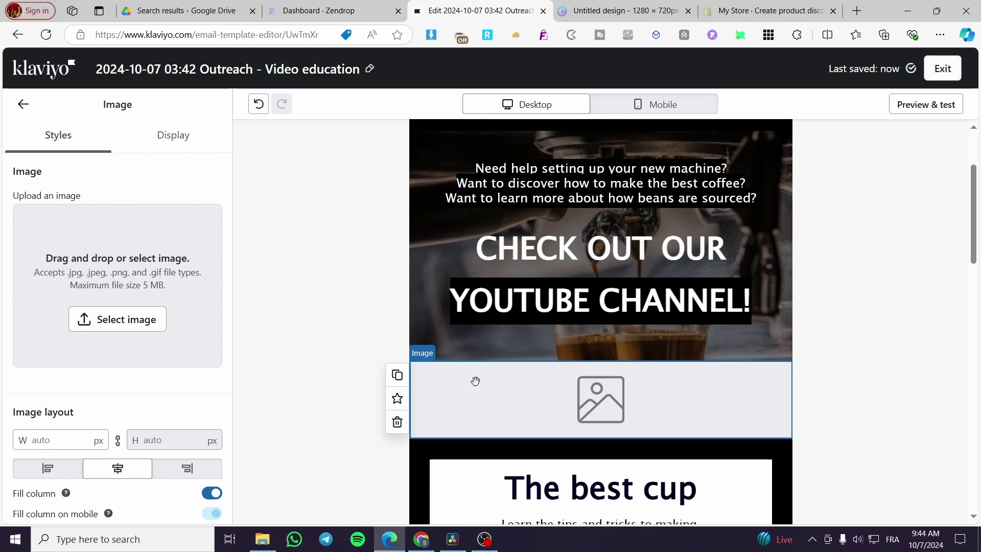
{"action": "left_click", "coordinate": [137, 327]}
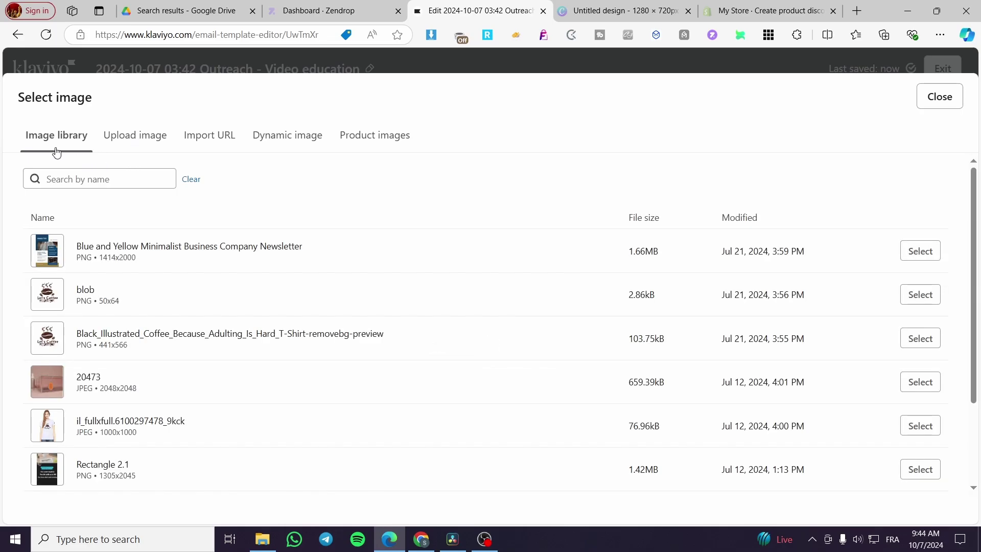
{"action": "left_click", "coordinate": [119, 146]}
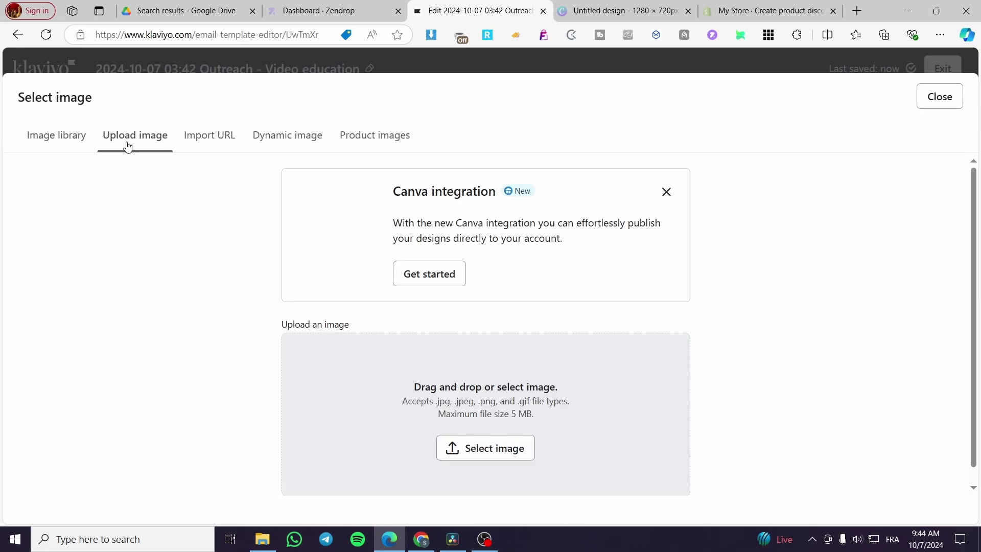
{"action": "left_click", "coordinate": [231, 137]}
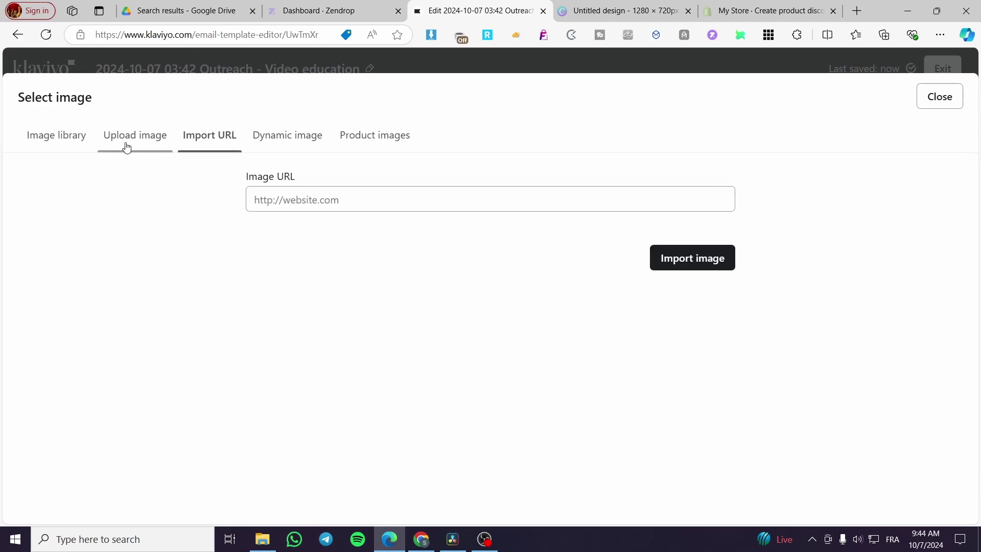
{"action": "left_click", "coordinate": [126, 147]}
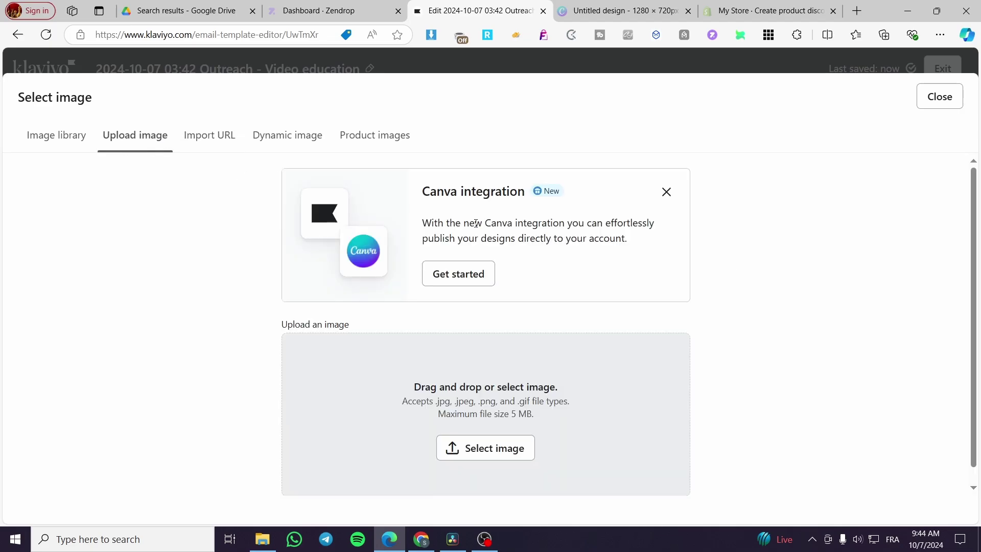
Try to upload the "Untitled design" GIF from the Downloads folder into the image block
{"action": "left_click", "coordinate": [485, 448]}
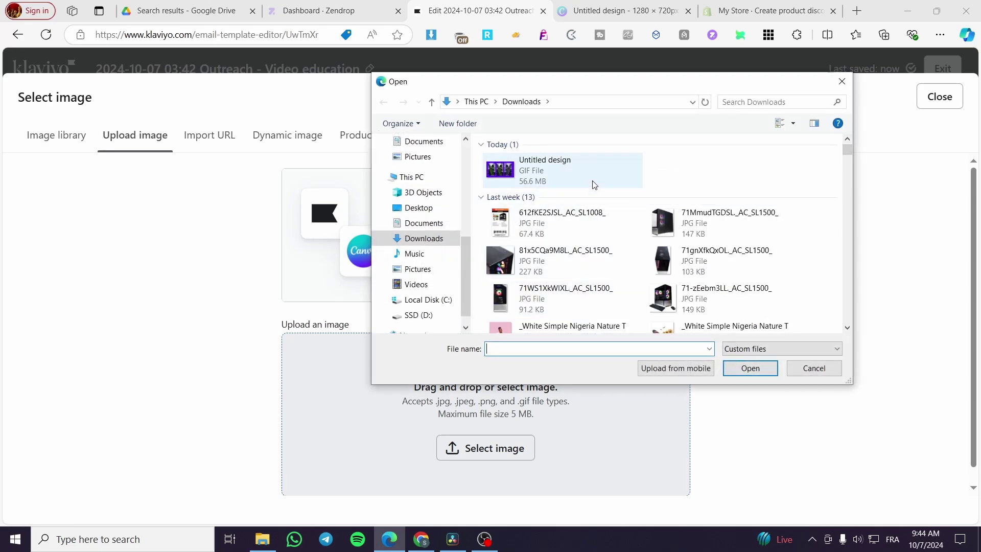
{"action": "double_click", "coordinate": [591, 179]}
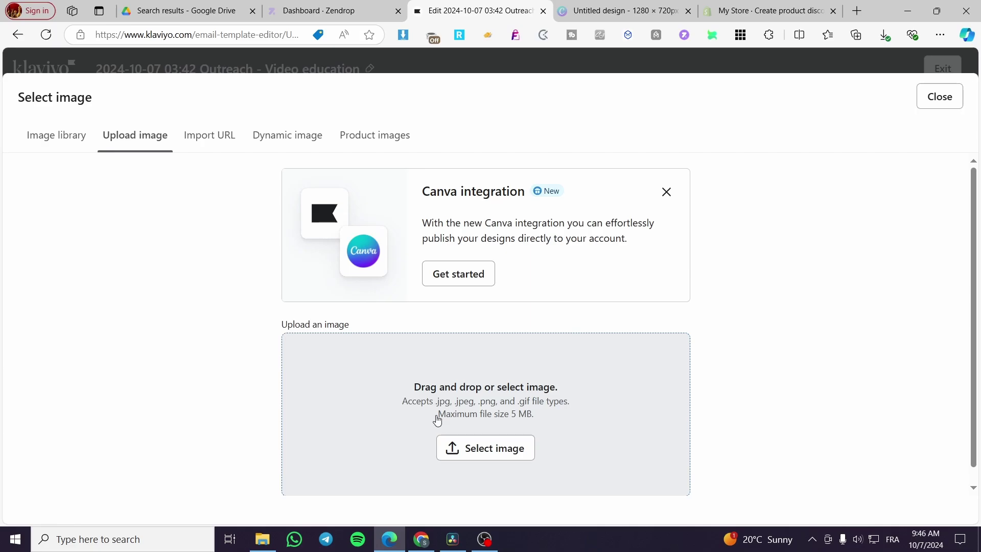
Upload the "Untitled design (2)" GIF from Downloads into the image block and review its placement in the email
{"action": "left_click_drag", "start_coordinate": [440, 419], "coordinate": [541, 429]}
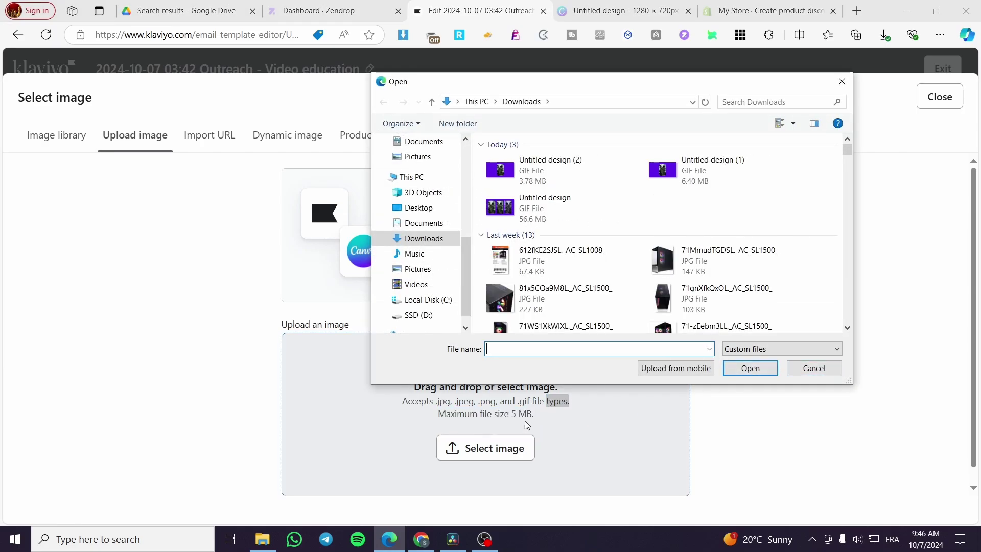
{"action": "double_click", "coordinate": [556, 176]}
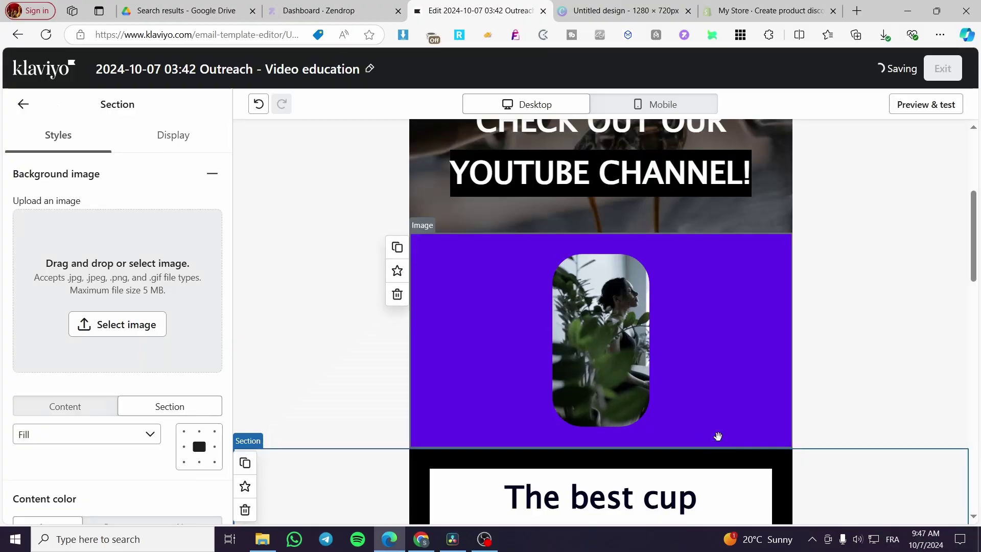
{"action": "scroll", "coordinate": [695, 429], "scroll_direction": "up", "scroll_amount": 3}
{"action": "scroll", "coordinate": [677, 414], "scroll_direction": "down", "scroll_amount": 3}
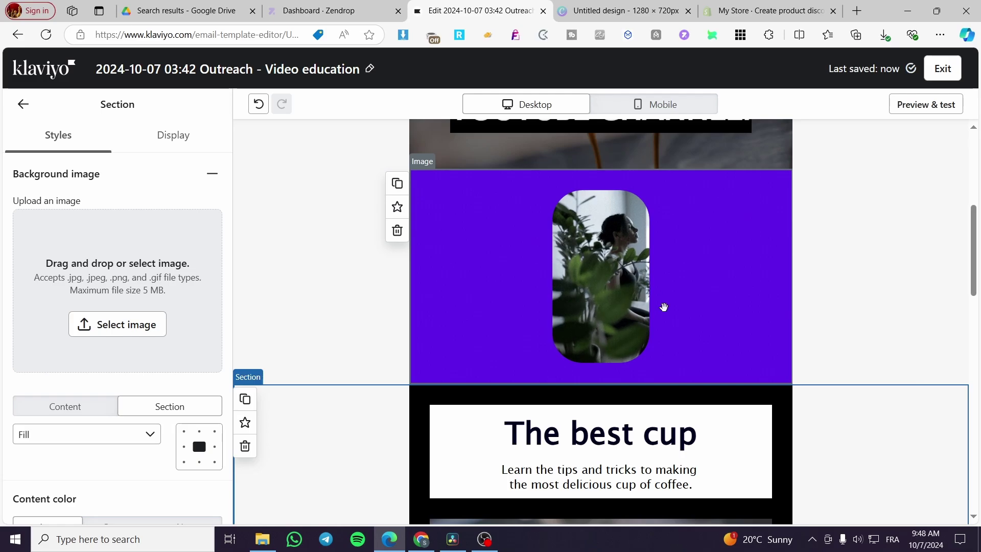
{"action": "scroll", "coordinate": [664, 307], "scroll_direction": "up", "scroll_amount": 1}
{"action": "scroll", "coordinate": [734, 322], "scroll_direction": "up", "scroll_amount": 4}
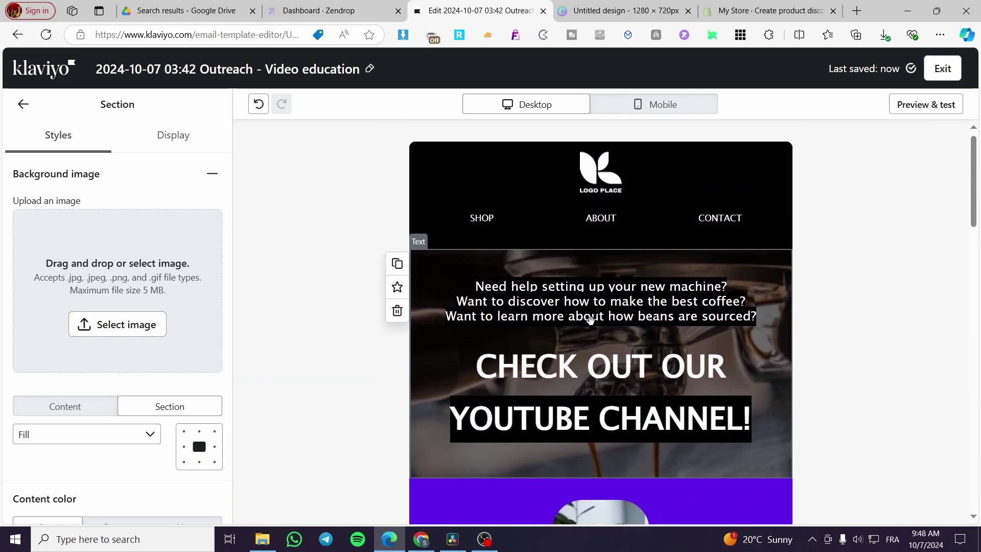
{"action": "scroll", "coordinate": [590, 319], "scroll_direction": "down", "scroll_amount": 4}
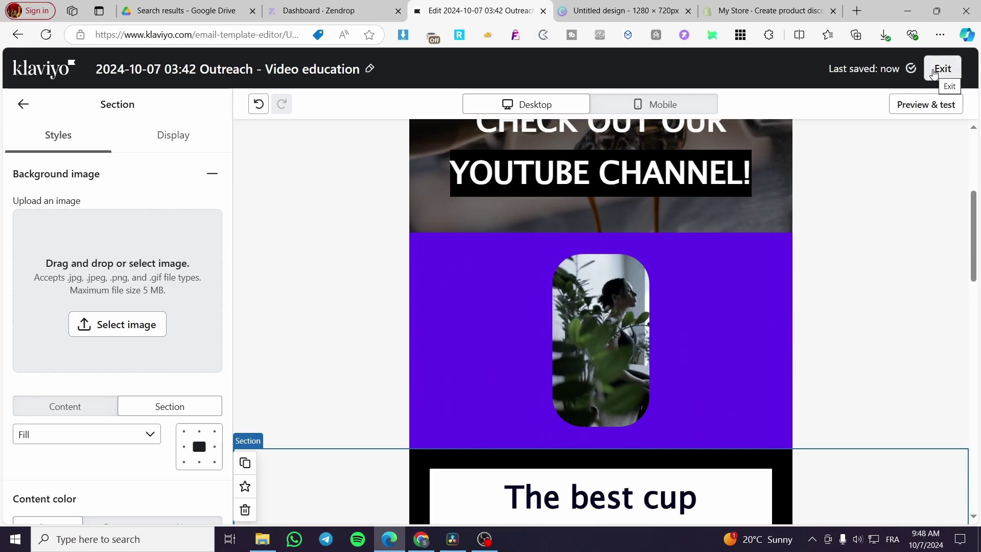
Exit the email editor, cancelling the leave-site prompt, and review the edited "Outreach - Video education" template among the saved templates
{"action": "left_click", "coordinate": [949, 63]}
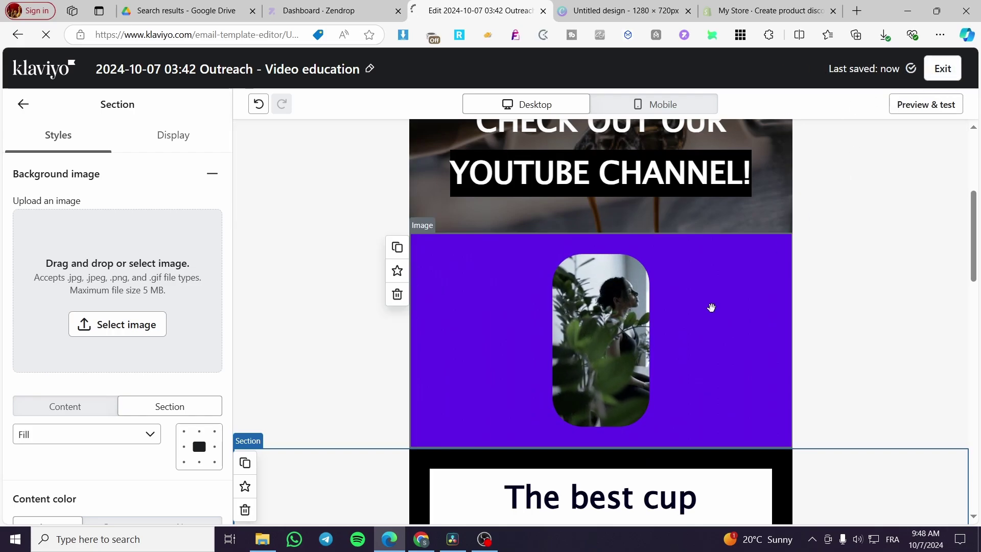
{"action": "scroll", "coordinate": [706, 327], "scroll_direction": "down", "scroll_amount": 10}
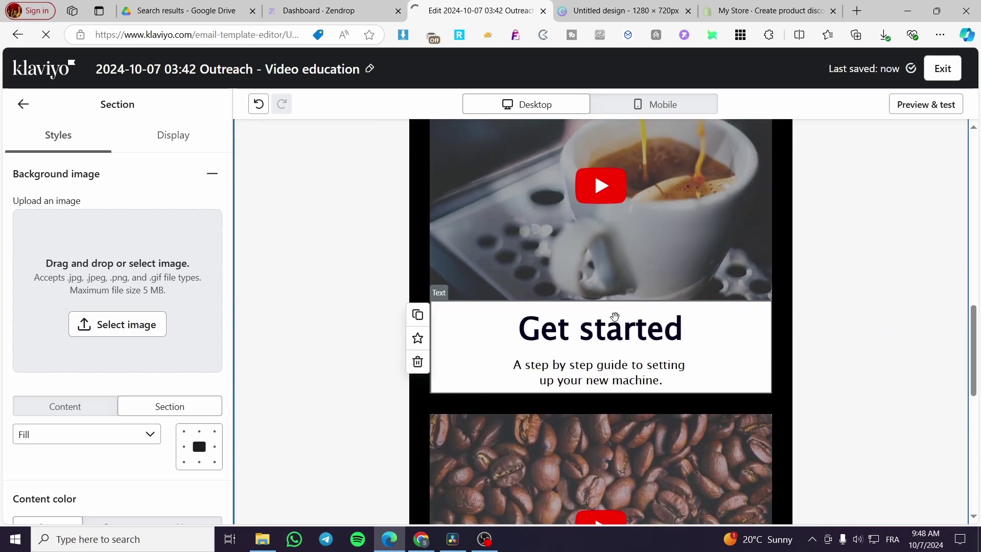
{"action": "scroll", "coordinate": [614, 317], "scroll_direction": "down", "scroll_amount": 10}
{"action": "scroll", "coordinate": [131, 259], "scroll_direction": "down", "scroll_amount": 5}
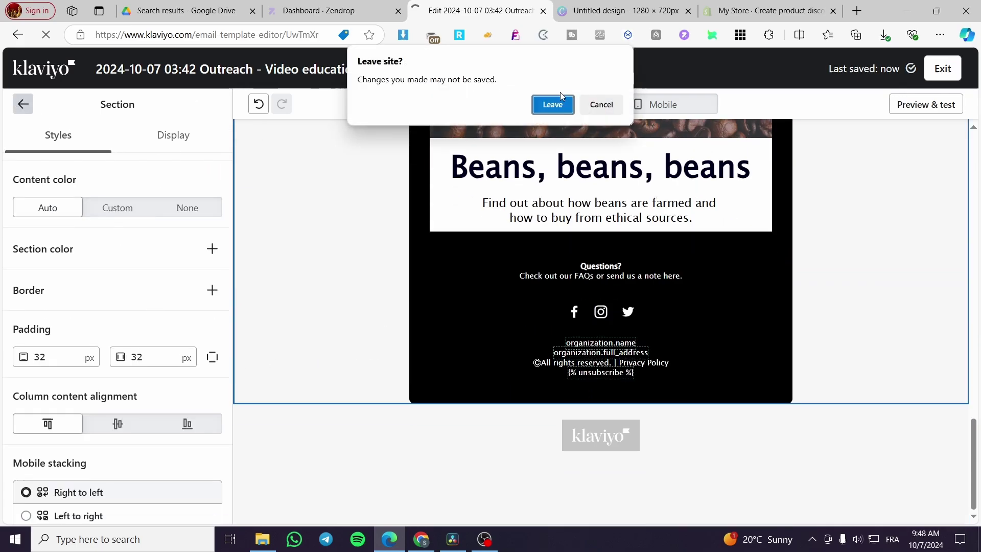
{"action": "left_click", "coordinate": [600, 109]}
{"action": "scroll", "coordinate": [876, 302], "scroll_direction": "up", "scroll_amount": 7}
{"action": "scroll", "coordinate": [876, 302], "scroll_direction": "up", "scroll_amount": 5}
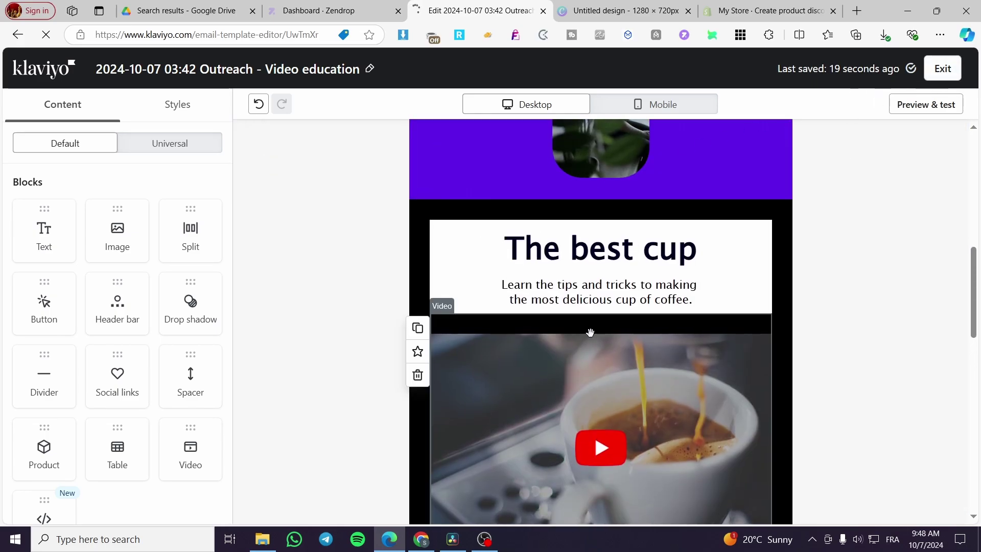
{"action": "scroll", "coordinate": [495, 248], "scroll_direction": "down", "scroll_amount": 5}
{"action": "scroll", "coordinate": [576, 337], "scroll_direction": "up", "scroll_amount": 10}
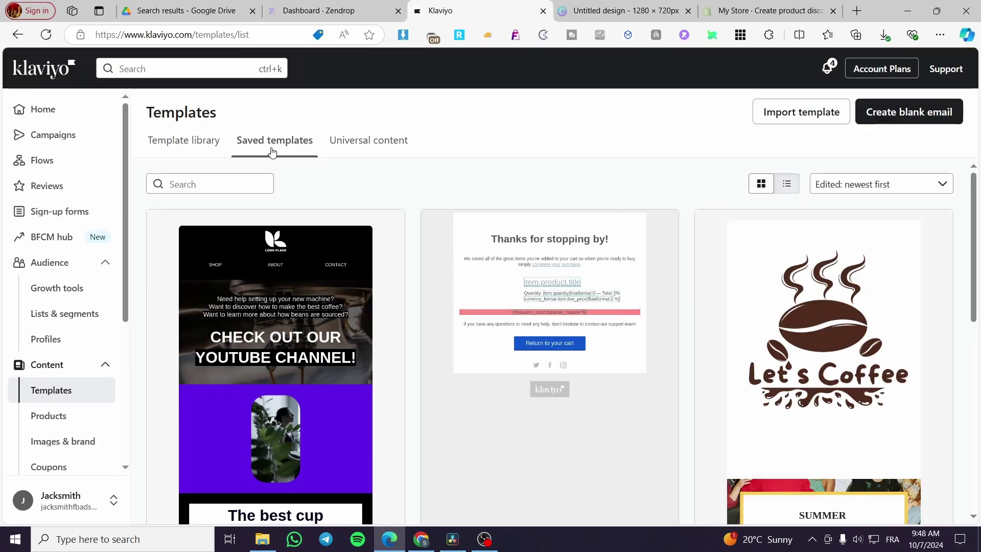
{"action": "scroll", "coordinate": [306, 327], "scroll_direction": "down", "scroll_amount": 2}
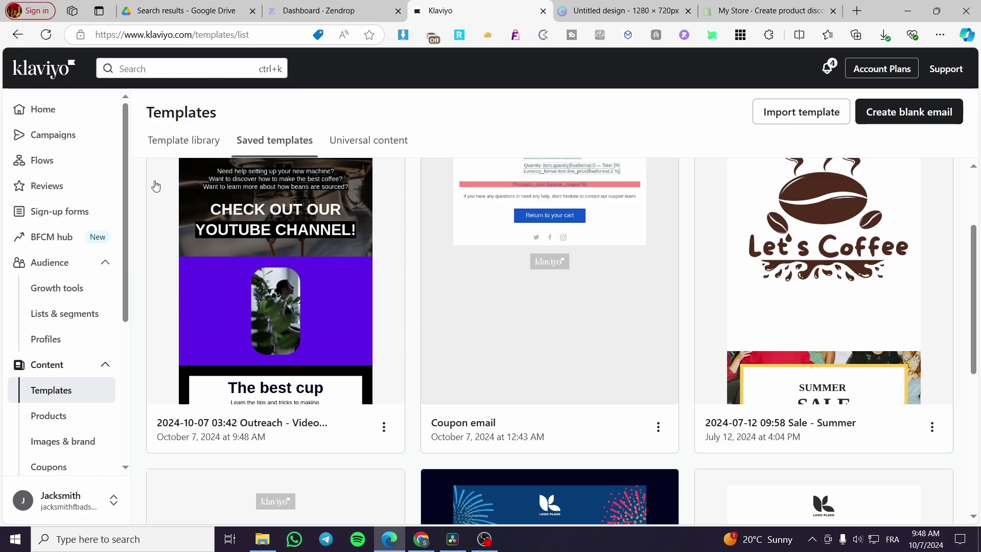
{"action": "scroll", "coordinate": [304, 276], "scroll_direction": "up", "scroll_amount": 3}
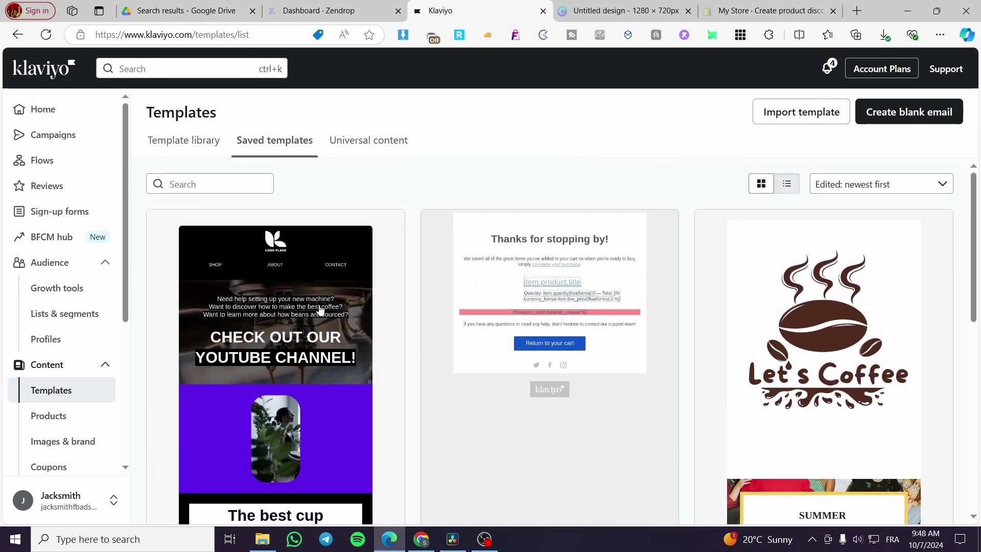
{"action": "scroll", "coordinate": [202, 398], "scroll_direction": "down", "scroll_amount": 4}
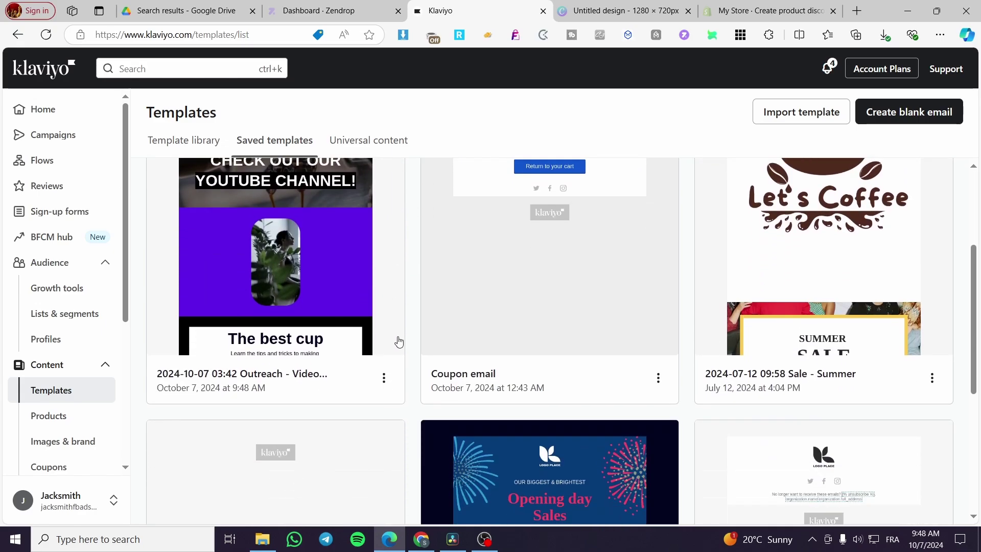
{"action": "scroll", "coordinate": [434, 329], "scroll_direction": "up", "scroll_amount": 4}
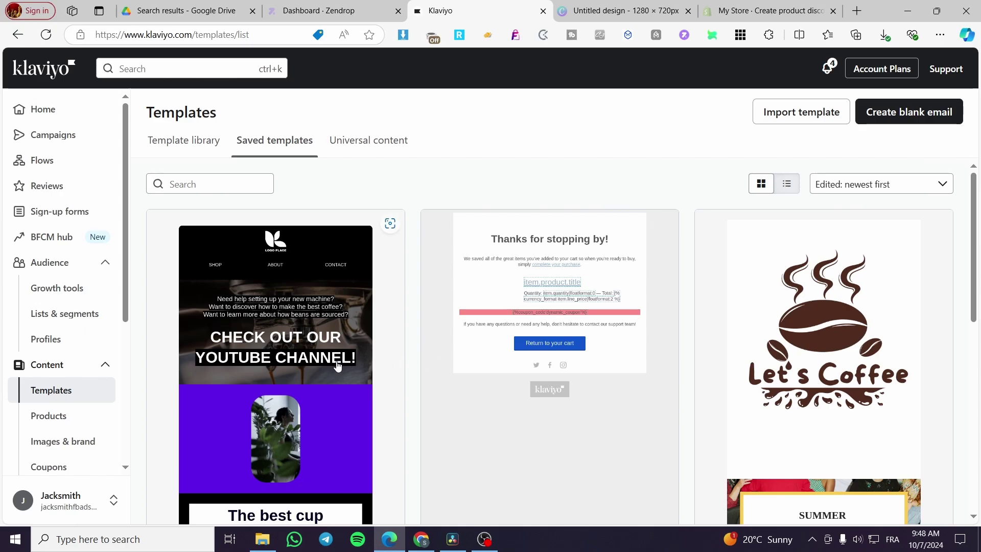